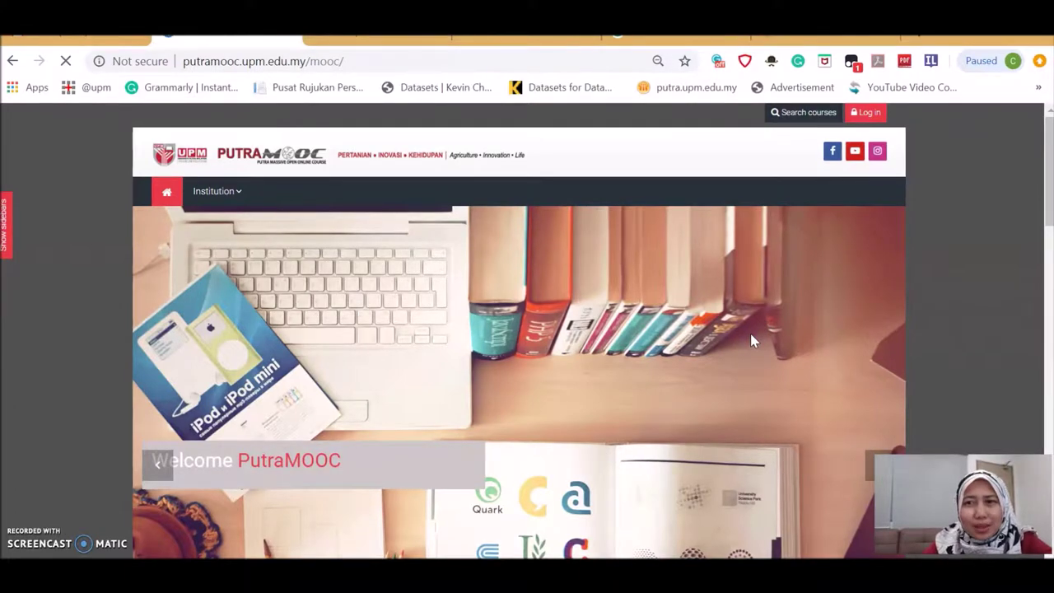
Log in to PutraMOOC with the saved username and password.
click(865, 113)
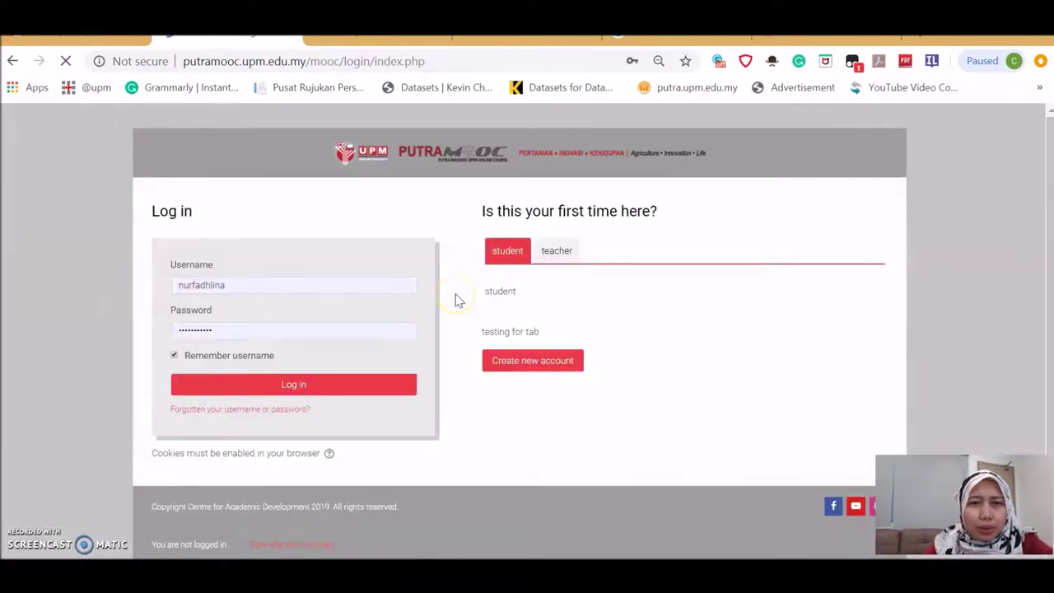
click(294, 384)
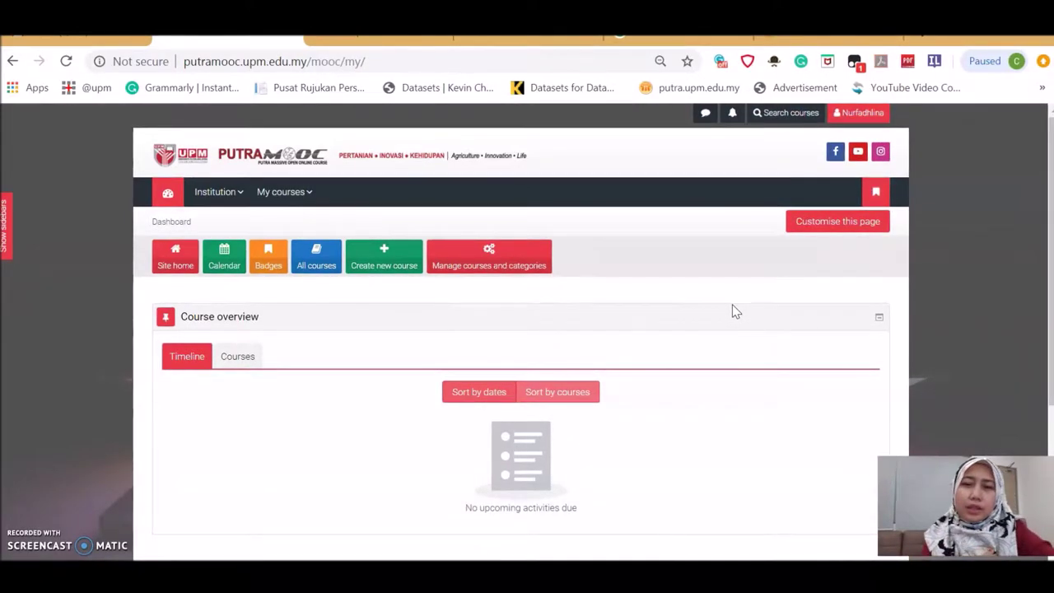
Open the active Learning With PutraMOOC course under Universiti Putra Malaysia's Center for Academic Development and turn on course editing.
click(327, 263)
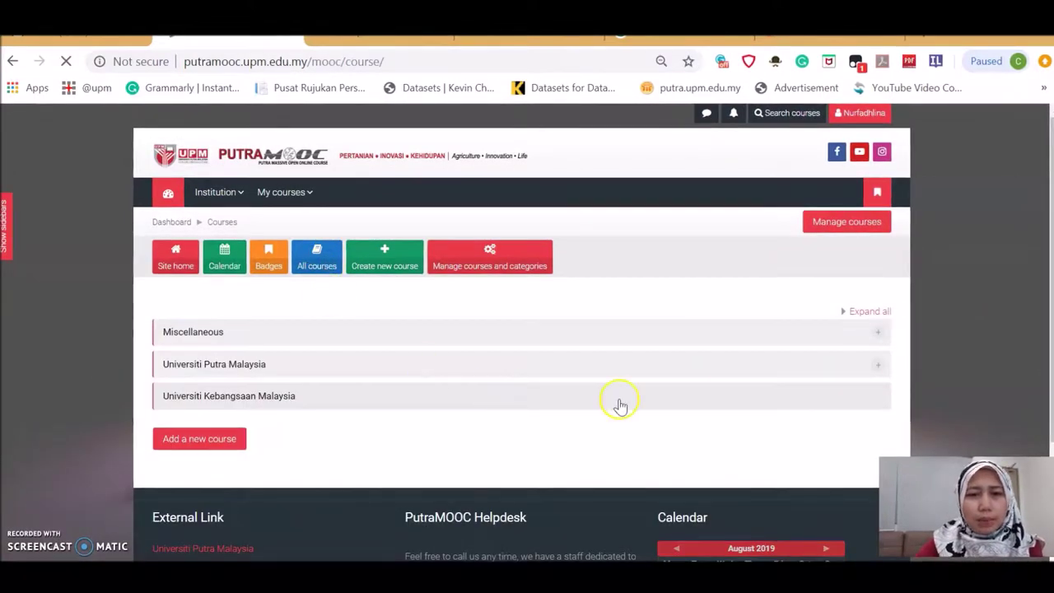
click(877, 364)
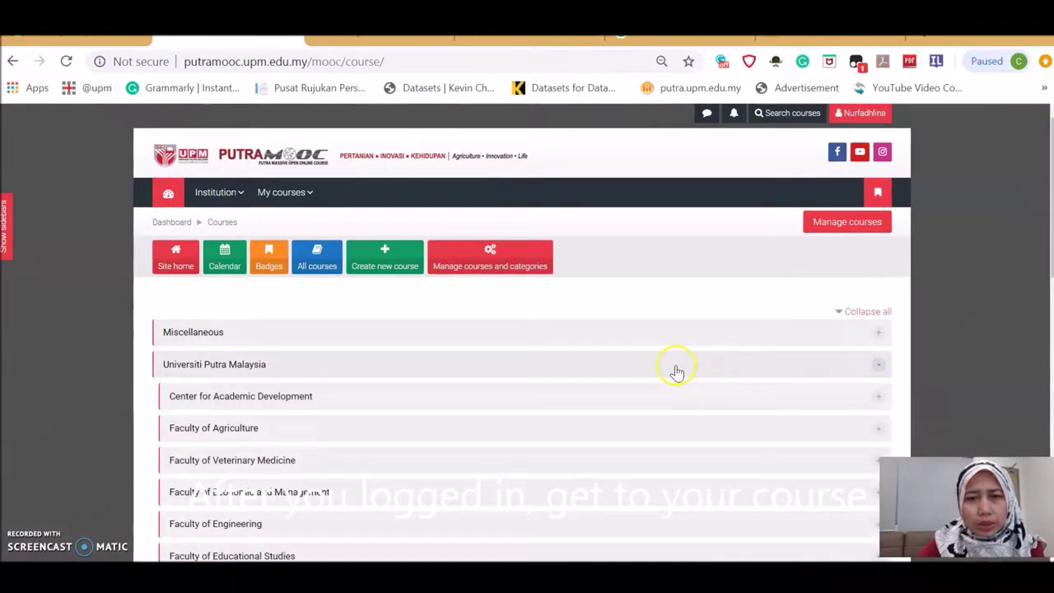
scroll(675, 372, down, 2)
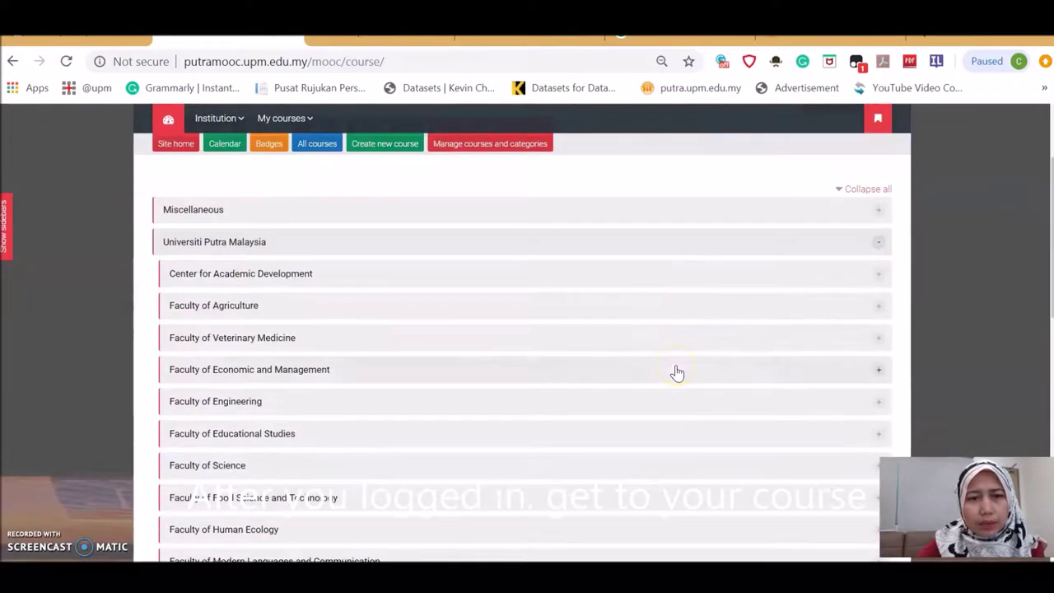
click(880, 280)
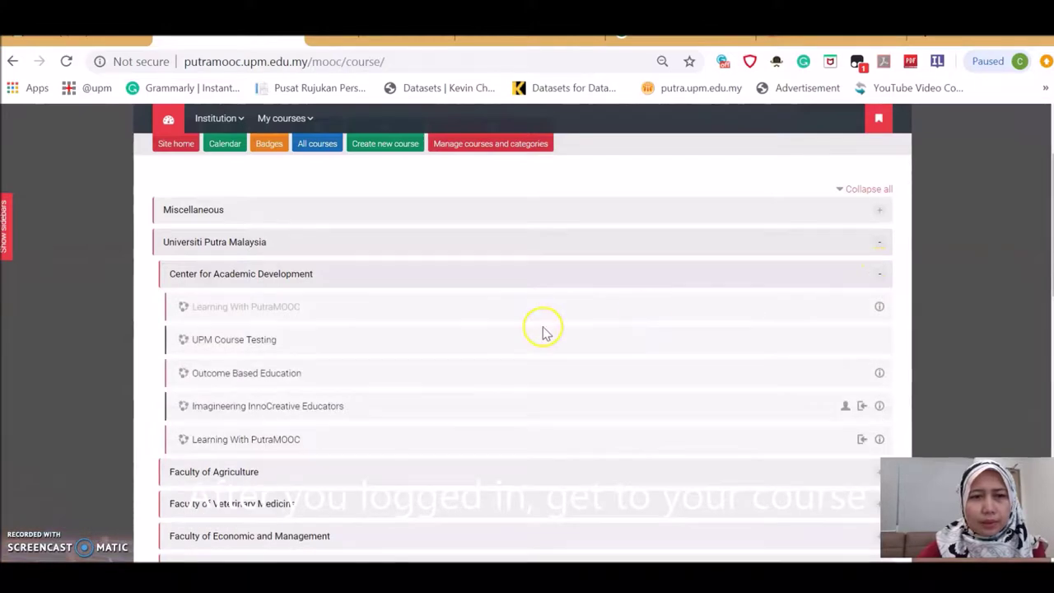
click(248, 443)
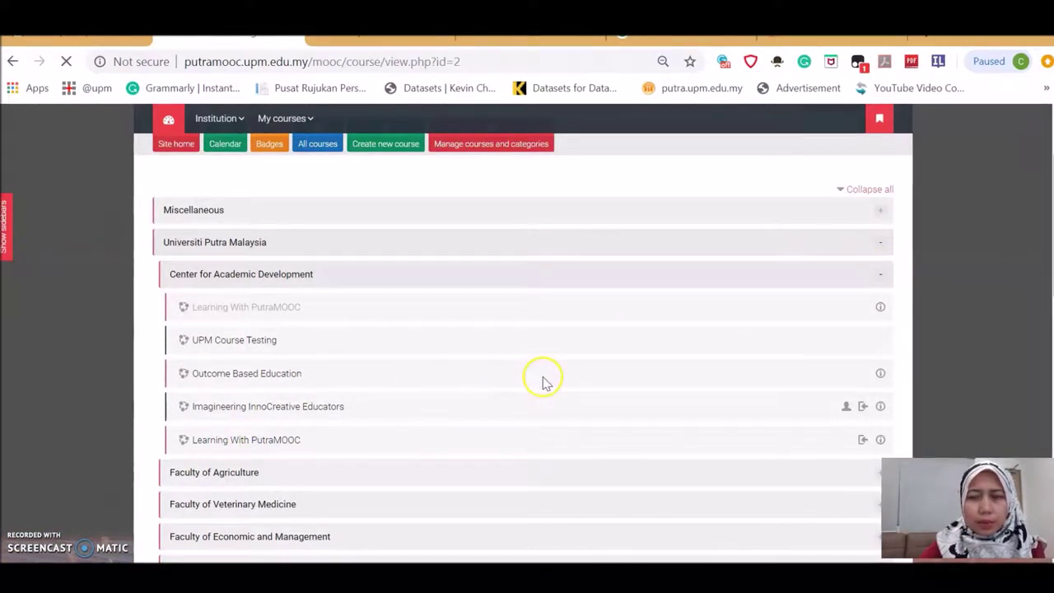
scroll(544, 383, down, 3)
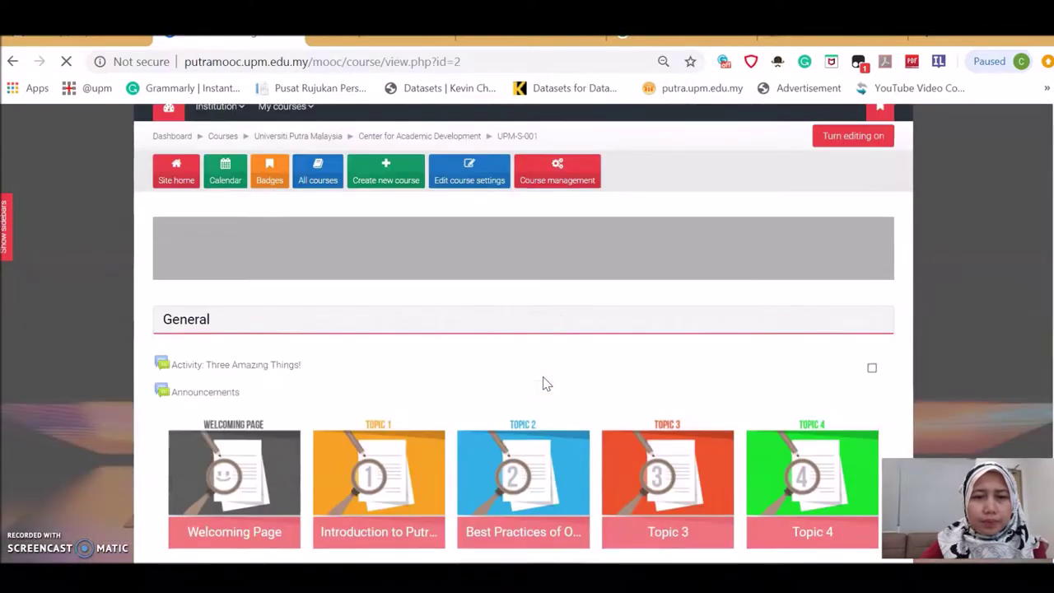
scroll(544, 383, up, 3)
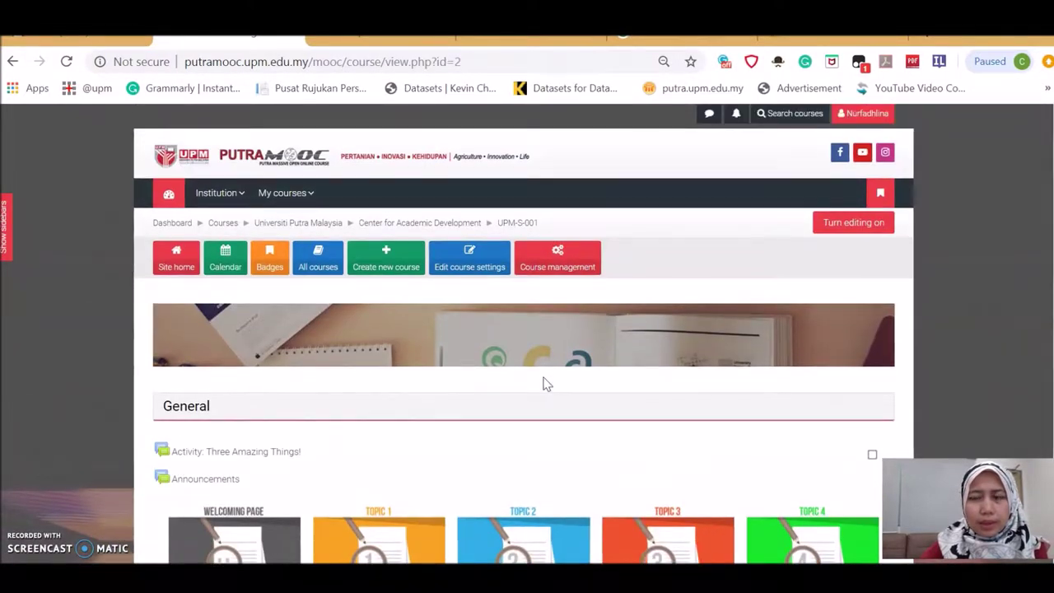
click(888, 237)
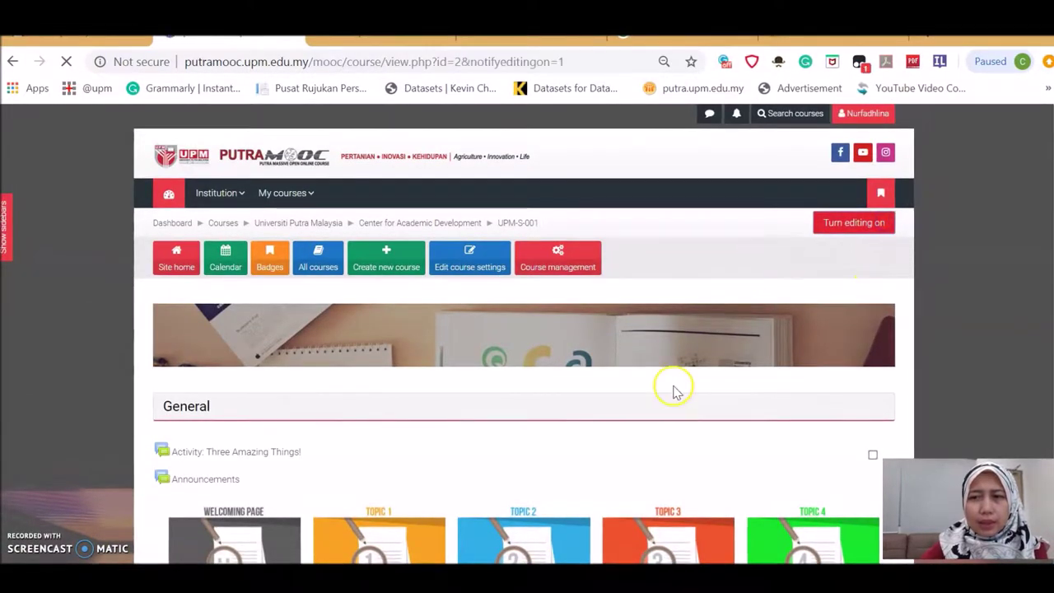
Add an Interactive Content (H5P) activity to the Best Practices of Online Teaching section.
scroll(673, 393, down, 1)
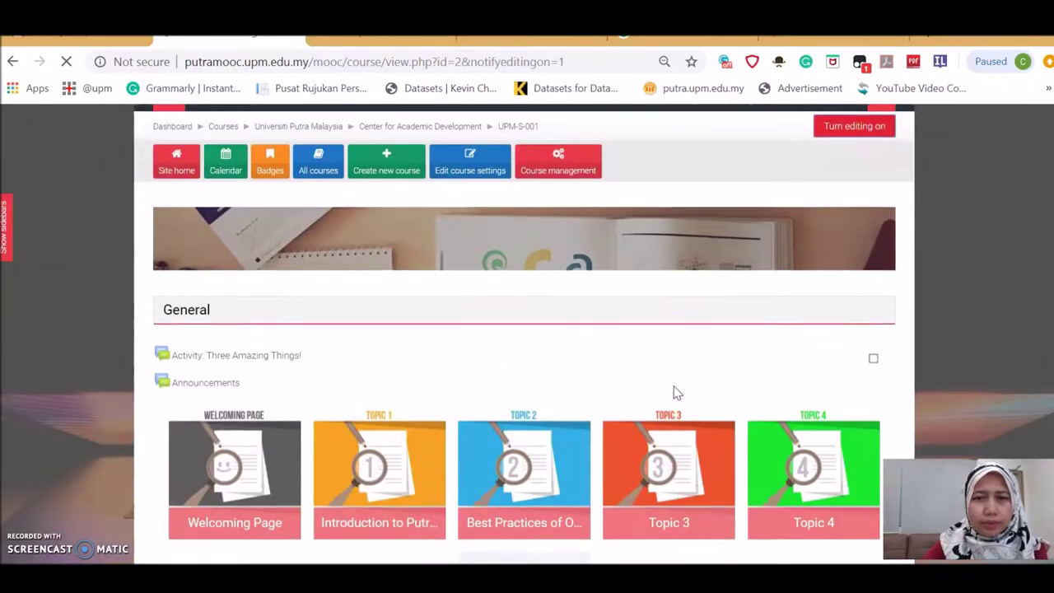
scroll(674, 393, down, 3)
scroll(673, 393, down, 8)
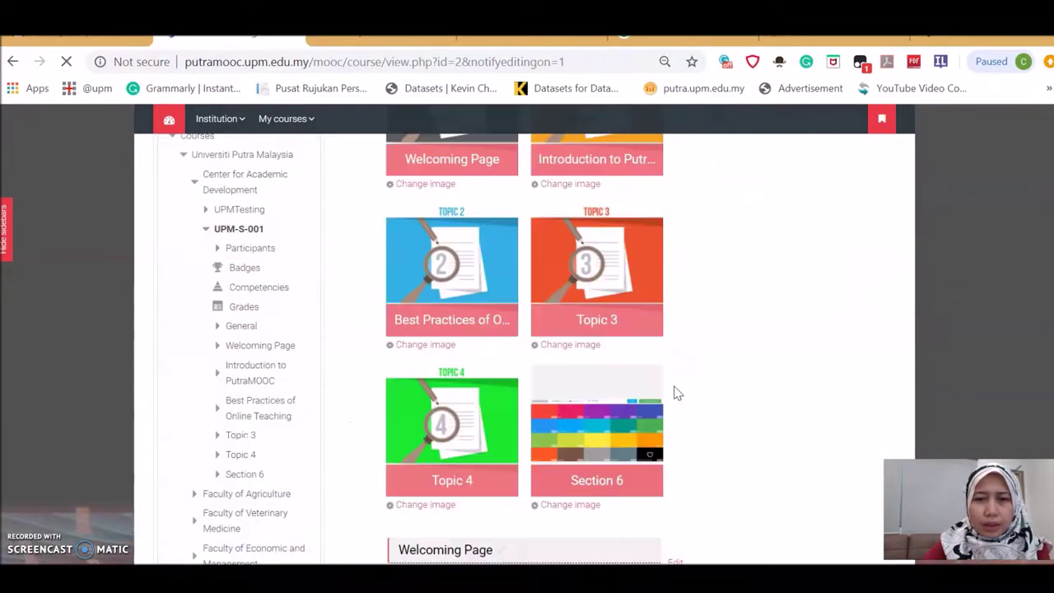
scroll(675, 393, down, 3)
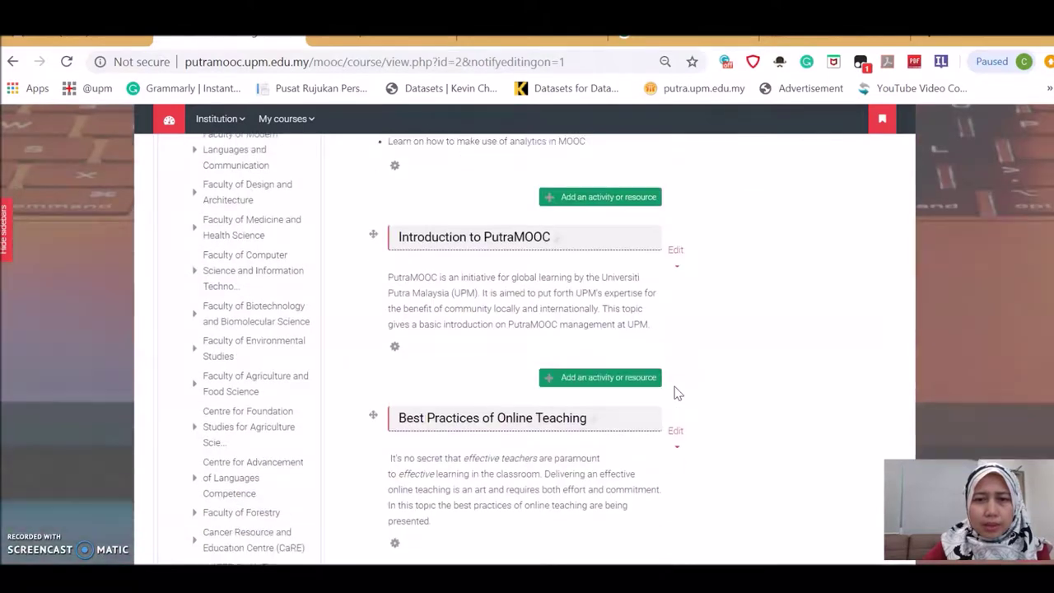
scroll(674, 386, down, 3)
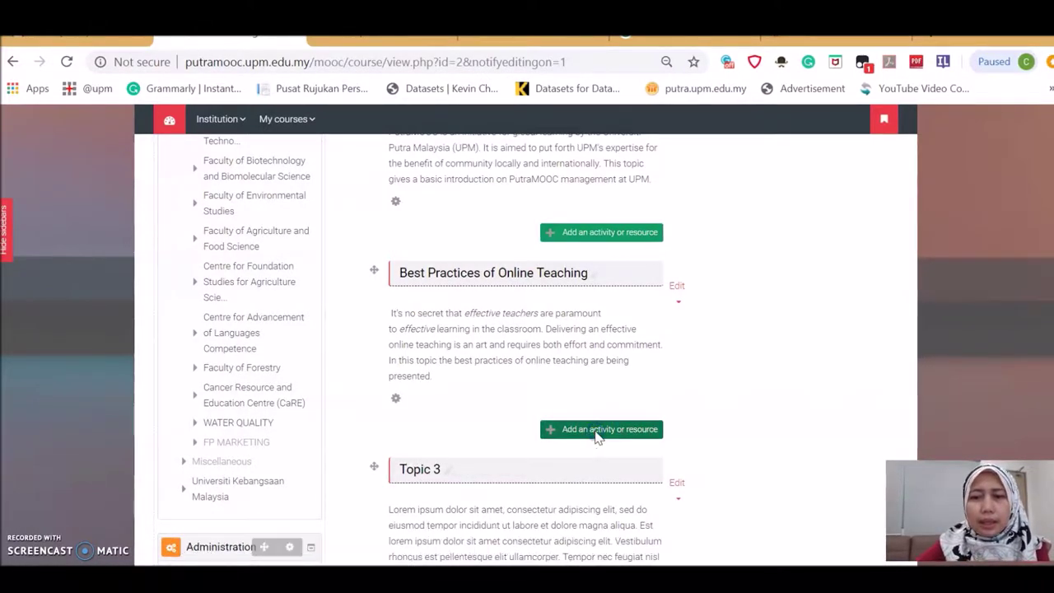
click(596, 435)
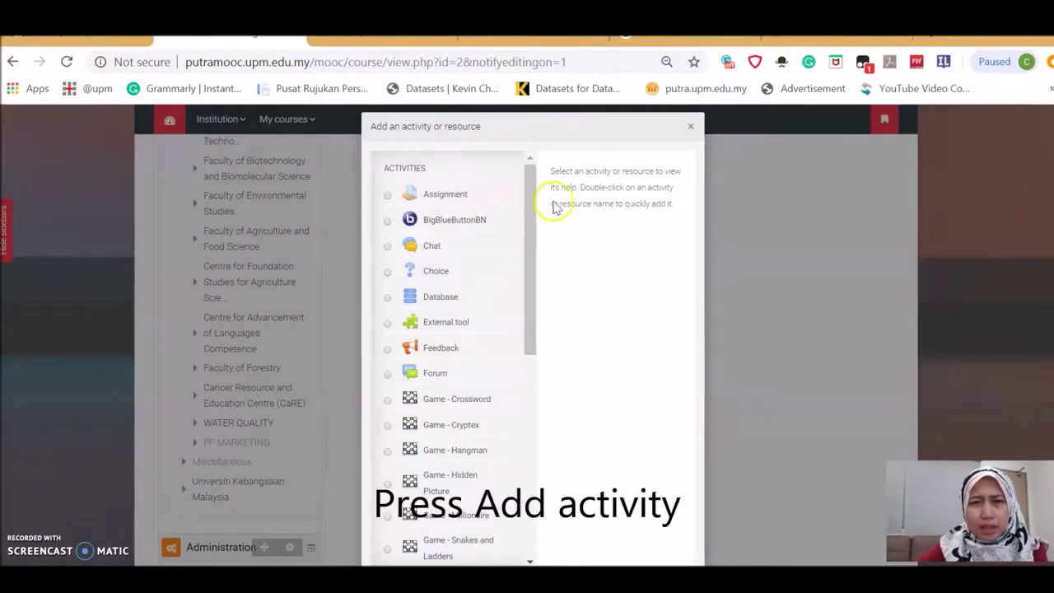
drag(532, 184, 527, 328)
click(463, 328)
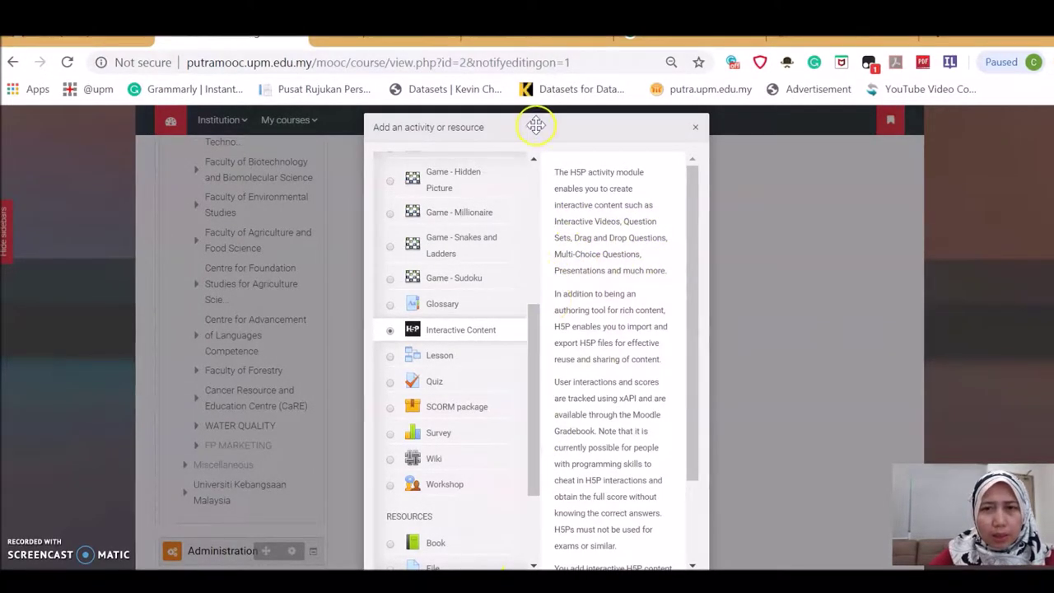
drag(535, 125, 535, 94)
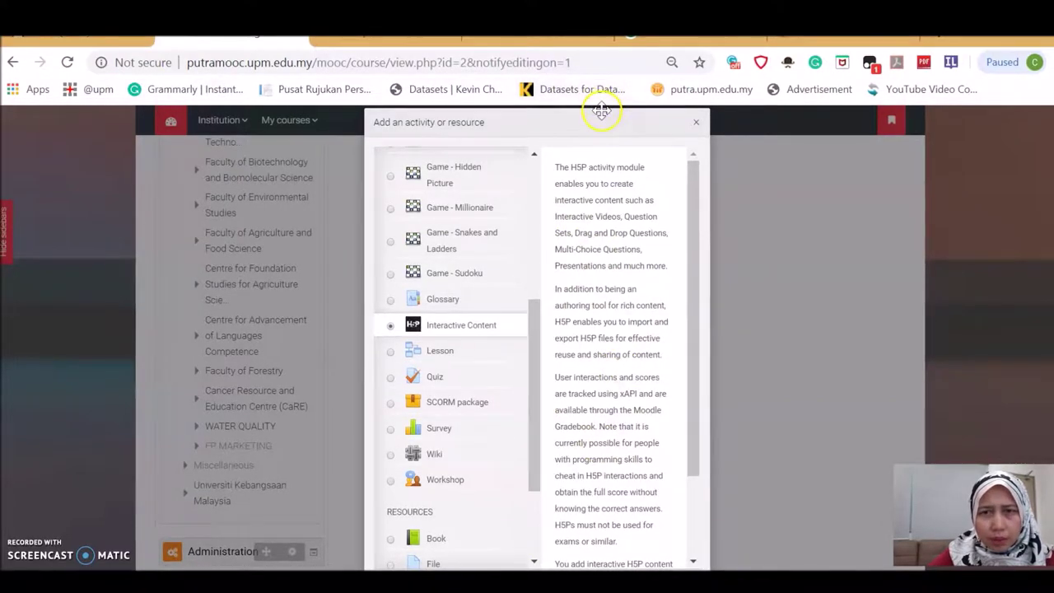
drag(601, 111, 576, 70)
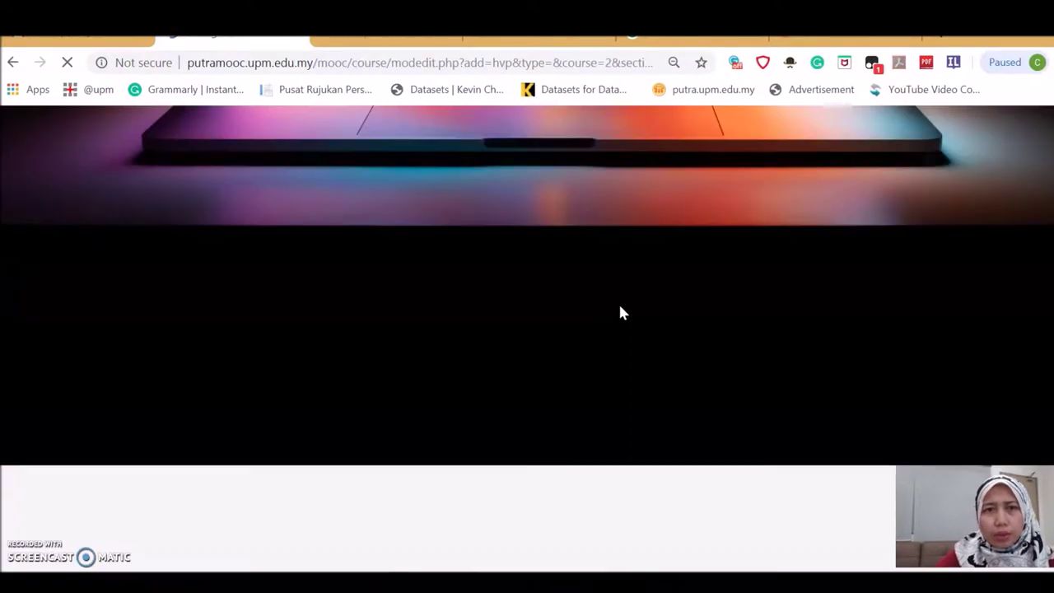
Switch the activity's H5P editor to uploading an existing H5P file.
scroll(623, 313, down, 1)
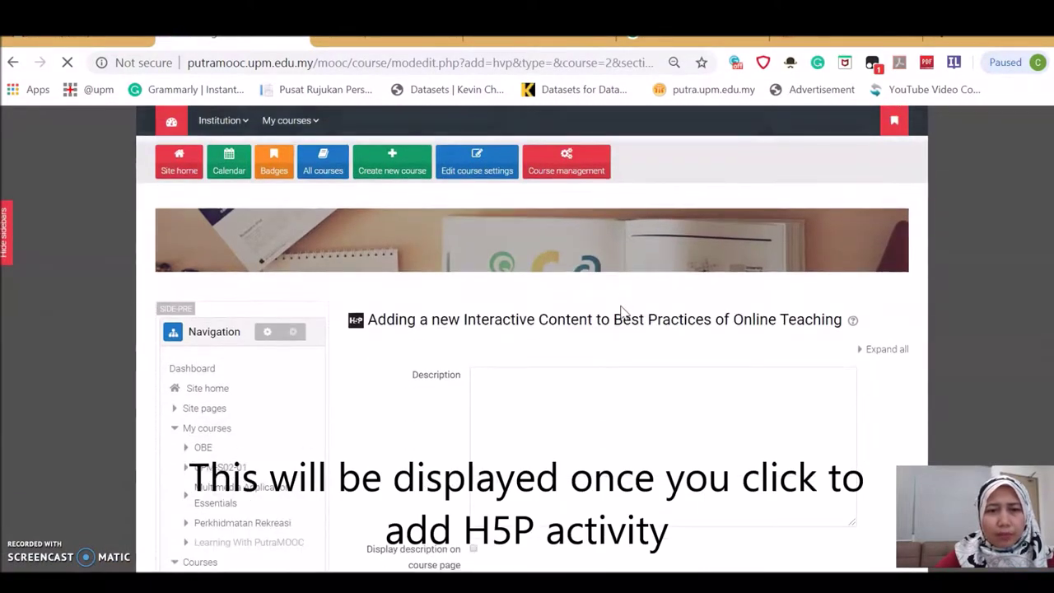
scroll(570, 384, down, 2)
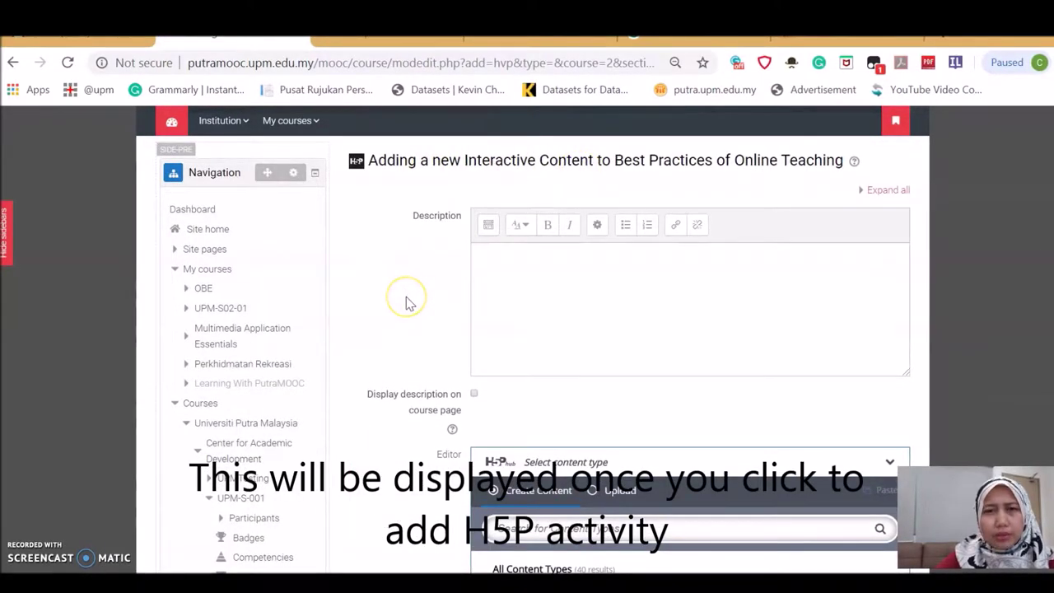
scroll(406, 301, down, 3)
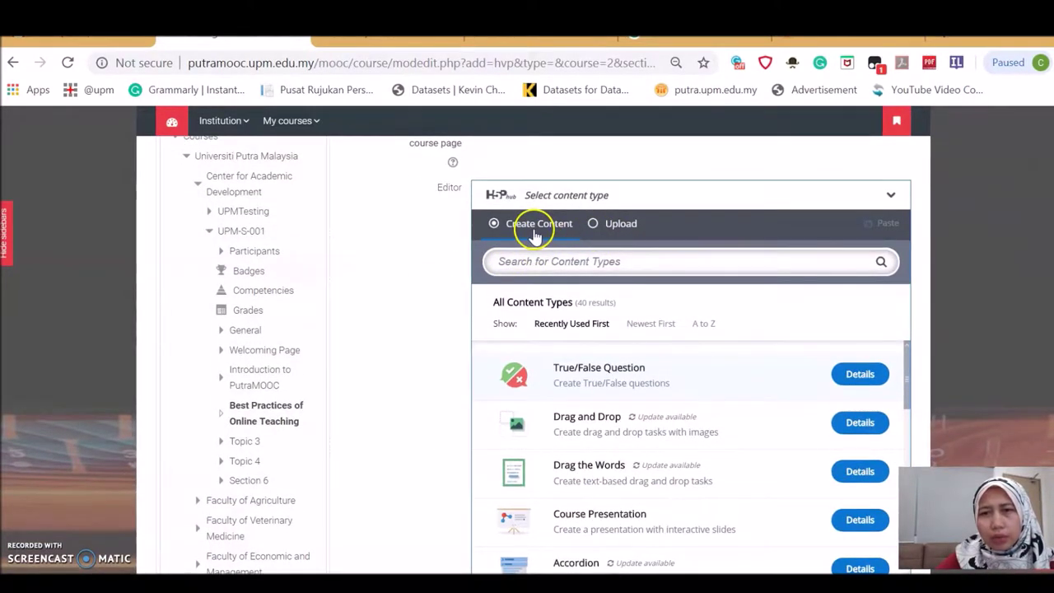
click(594, 225)
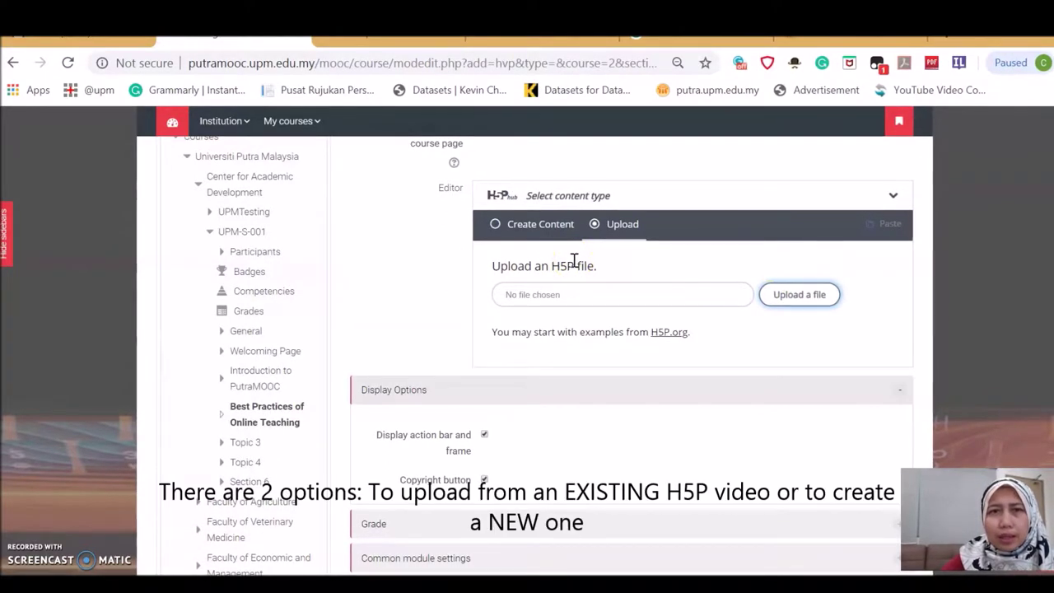
Switch to the h5p.org Examples and Downloads page and look through the available H5P content types.
click(400, 43)
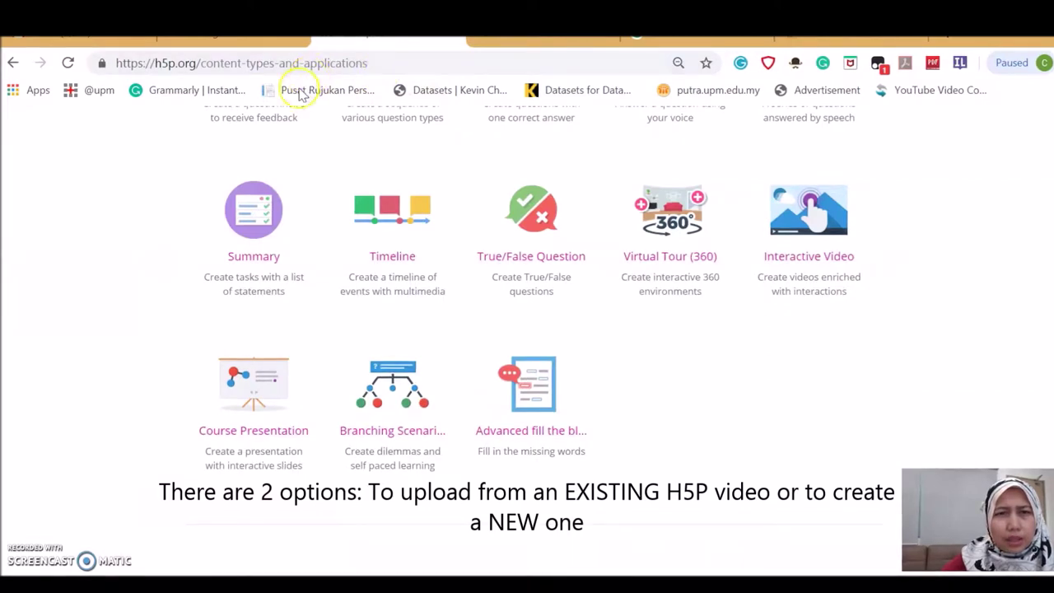
scroll(141, 233, up, 9)
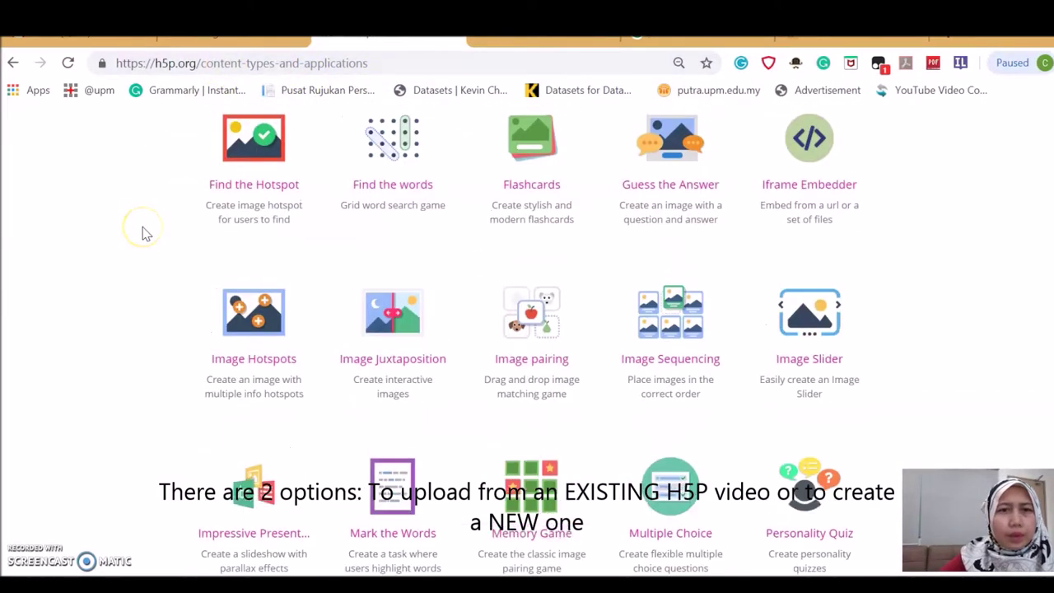
scroll(141, 234, up, 12)
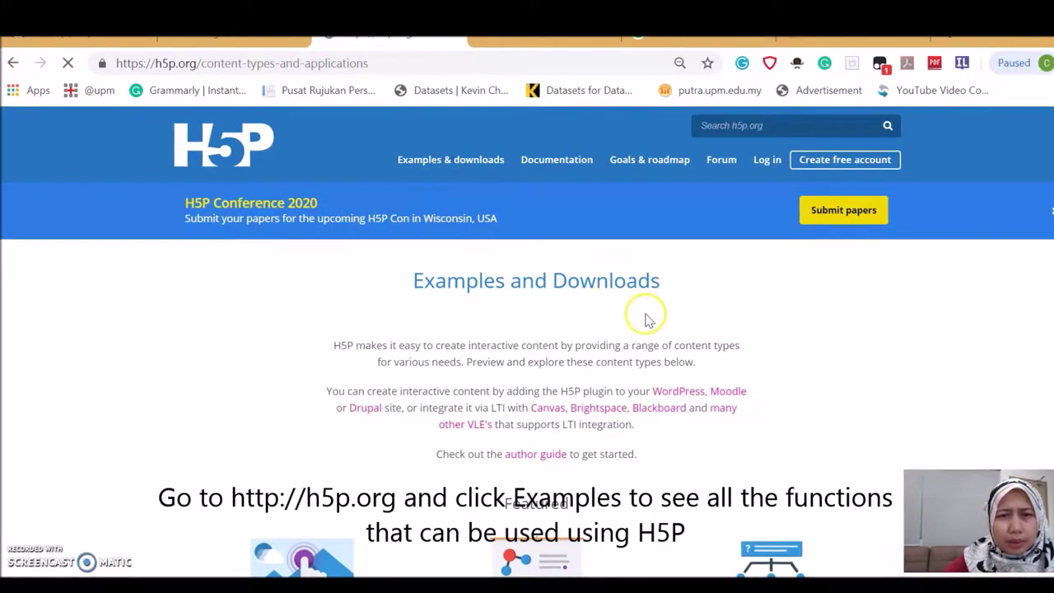
scroll(661, 323, down, 1)
scroll(661, 323, down, 5)
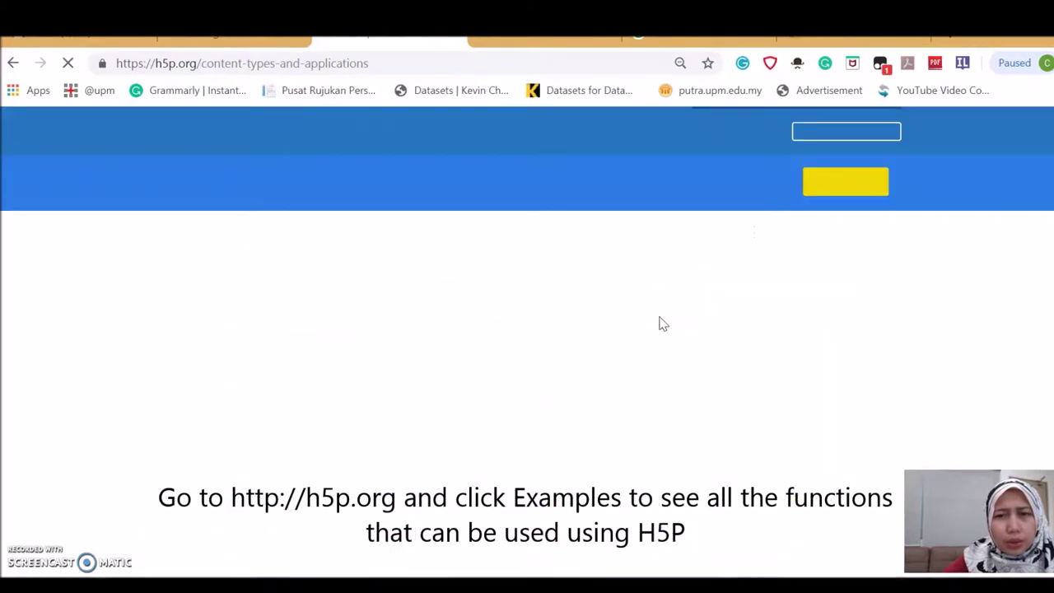
scroll(662, 322, down, 10)
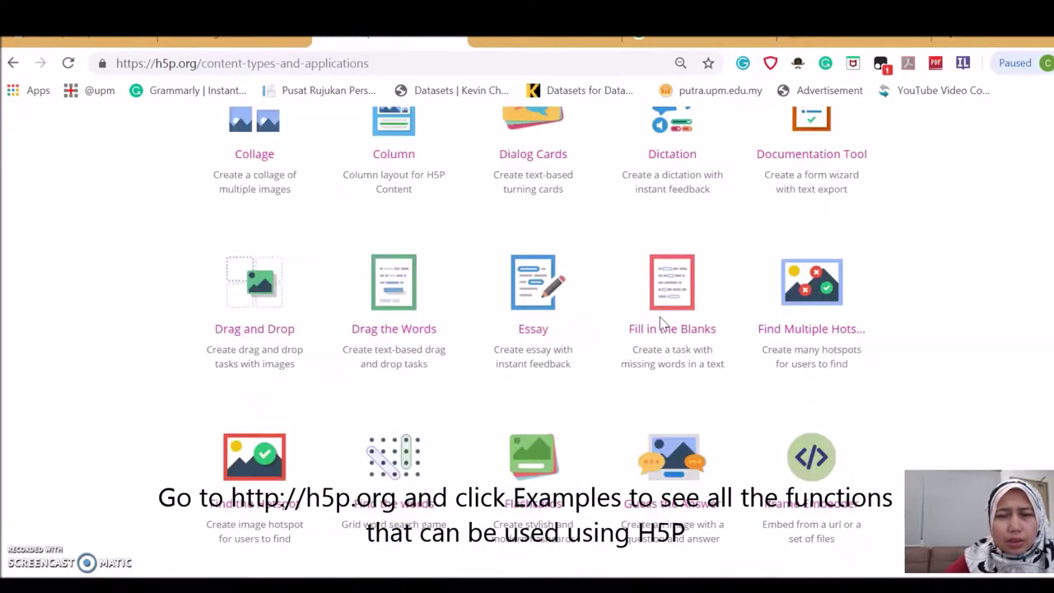
scroll(663, 323, down, 9)
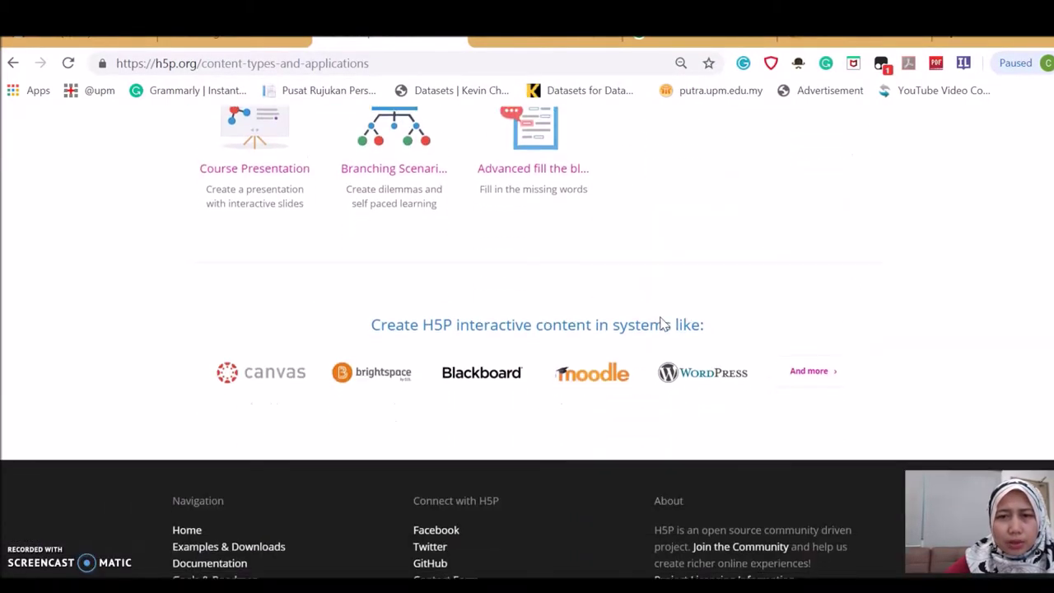
scroll(661, 318, up, 3)
scroll(661, 319, up, 6)
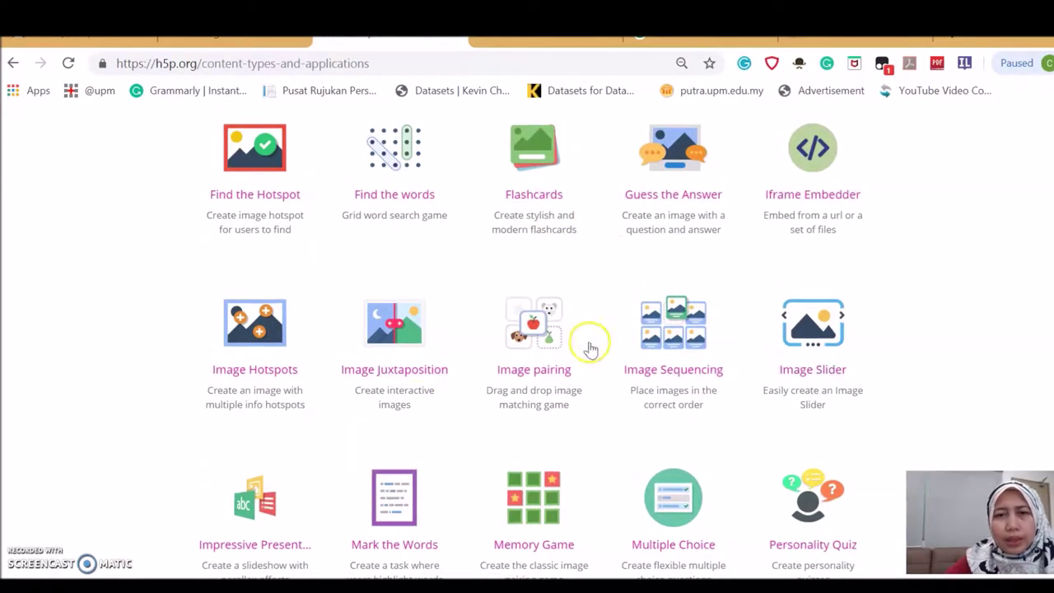
scroll(613, 236, up, 2)
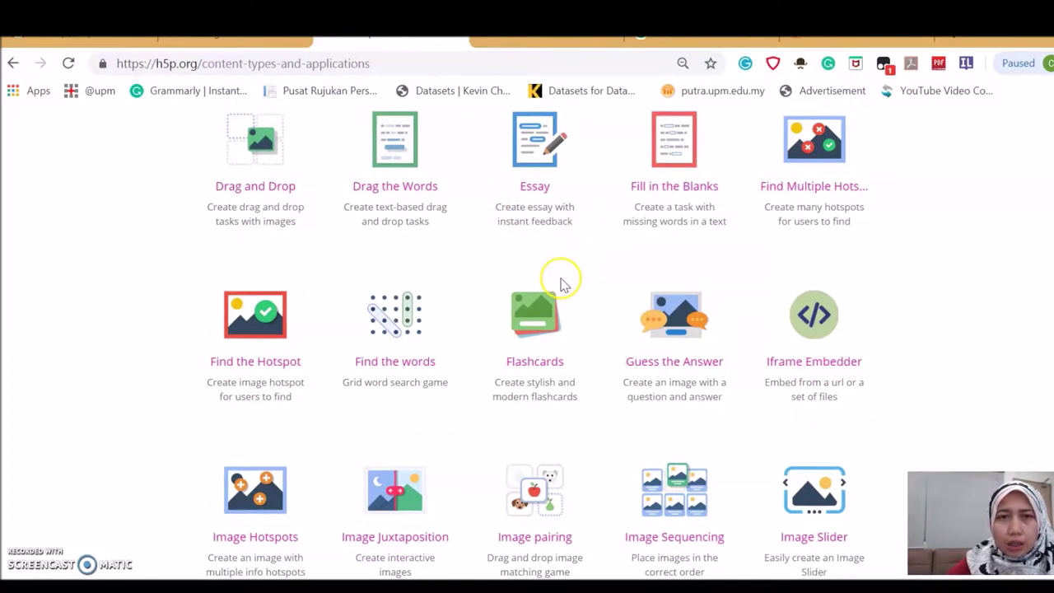
Return to the PutraMOOC activity form, set the H5P editor to Create Content and open the Course Presentation details.
click(255, 43)
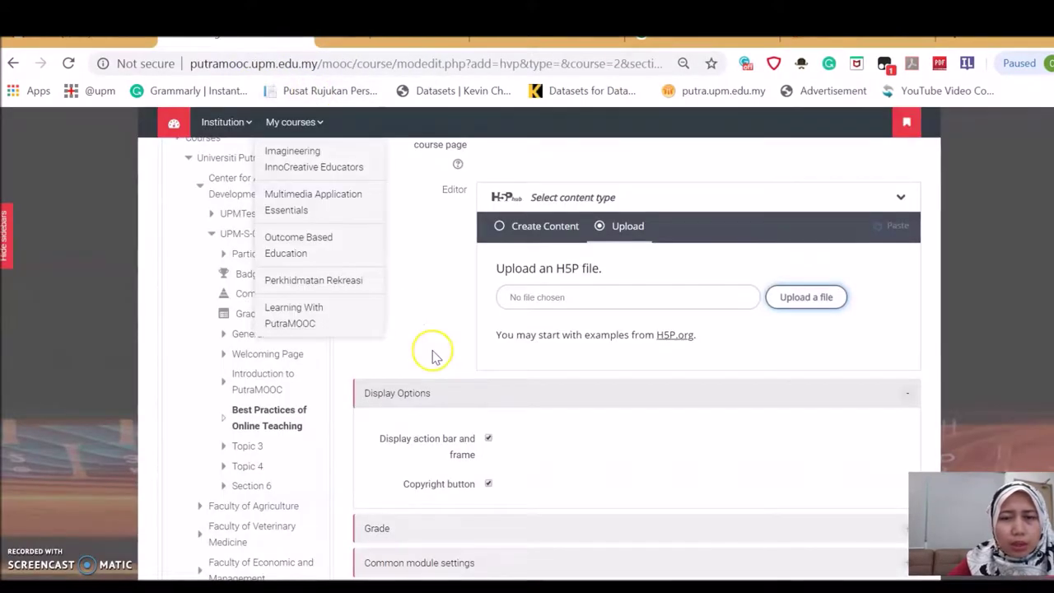
click(543, 237)
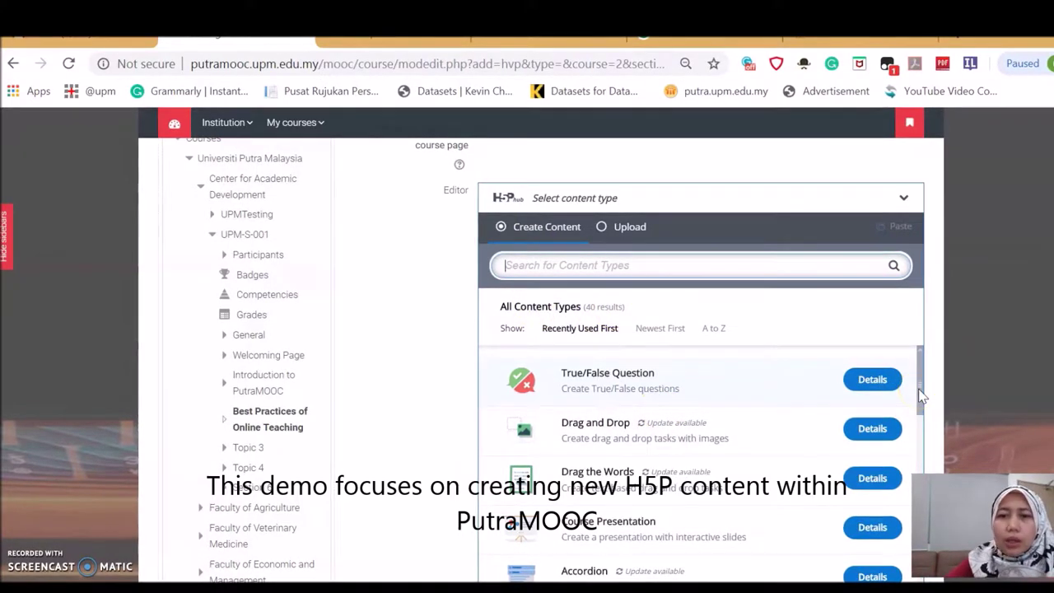
mouse_move(923, 396)
mouse_down()
mouse_move(922, 568)
mouse_move(931, 376)
mouse_move(932, 407)
mouse_up()
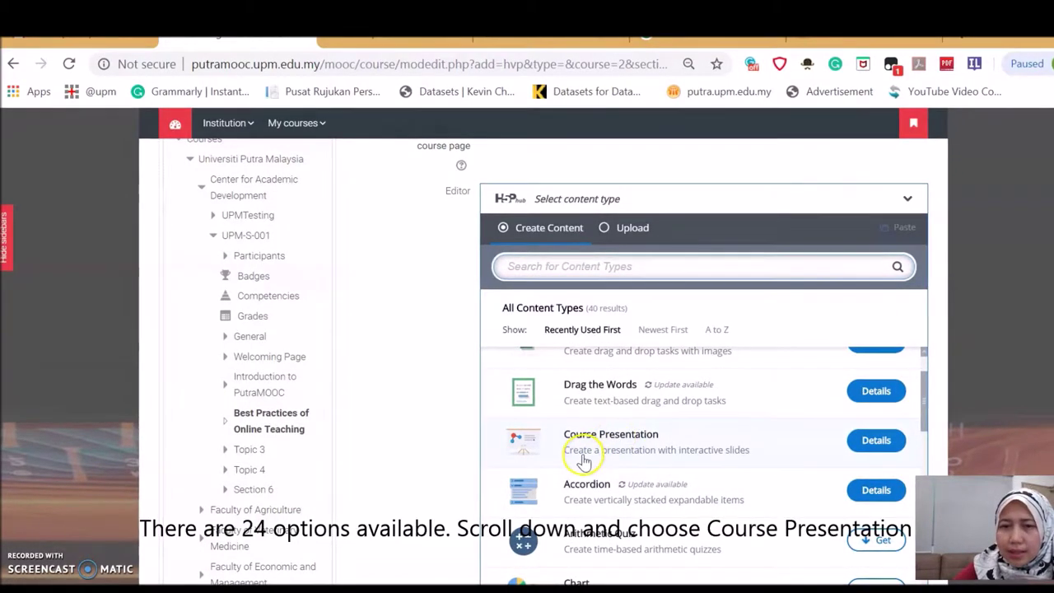
click(871, 443)
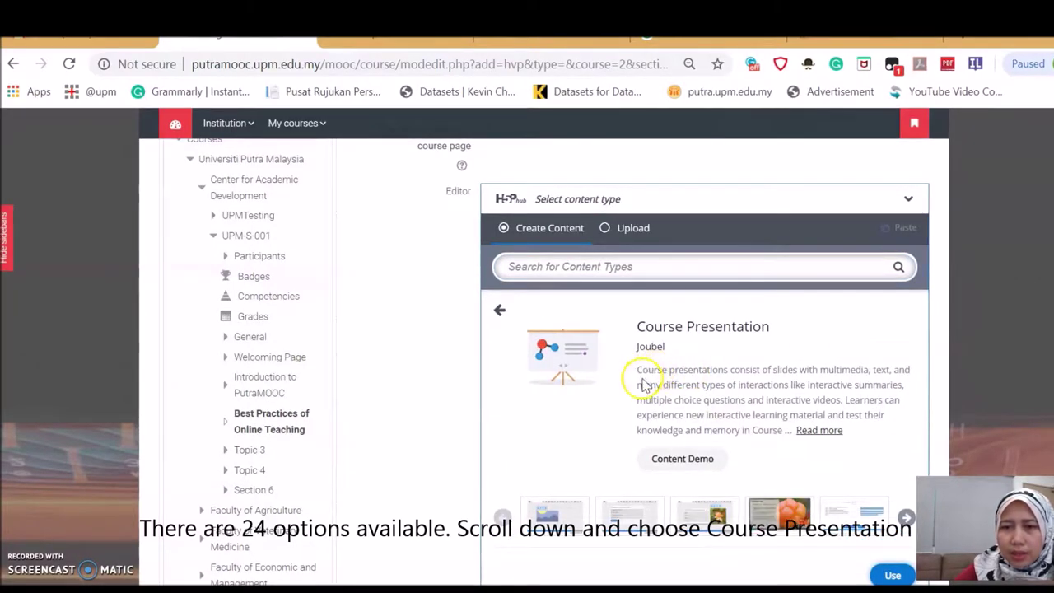
Open the Course Presentation content demo on h5p.org, look through the Berries example slides and return to the activity form.
click(706, 469)
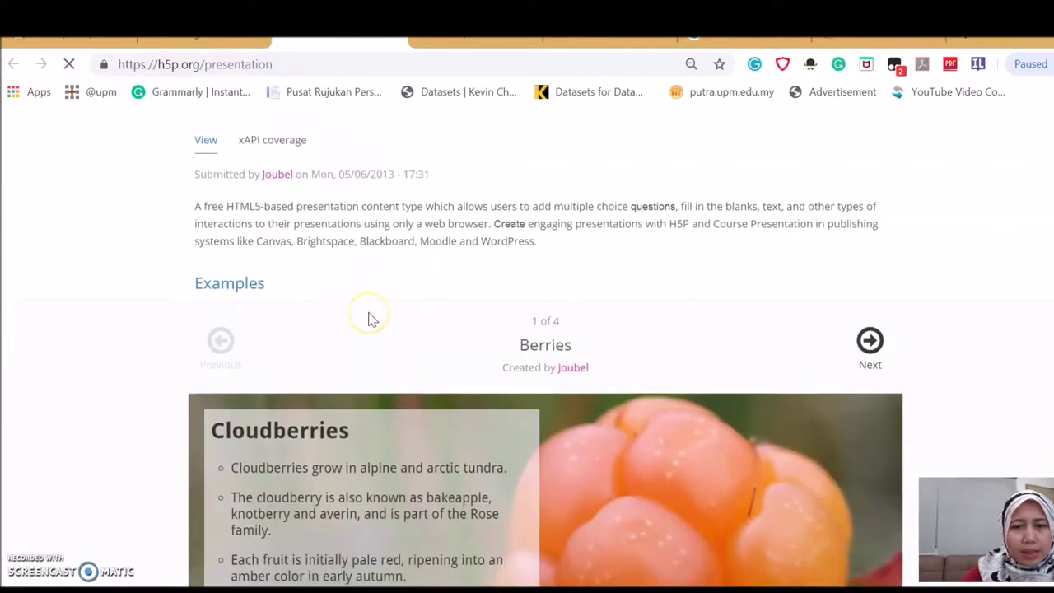
scroll(368, 319, down, 3)
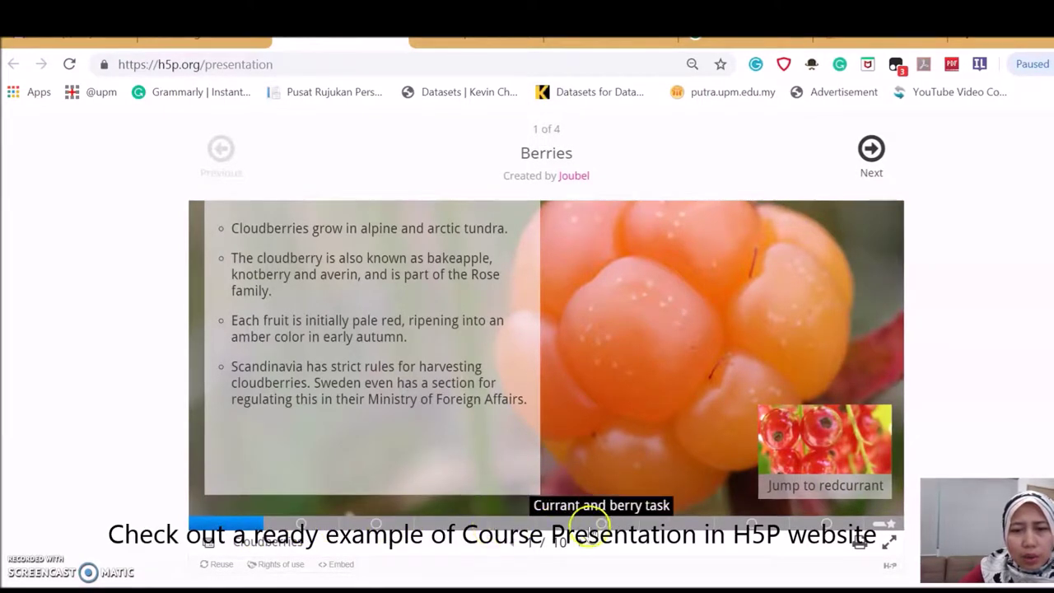
click(303, 526)
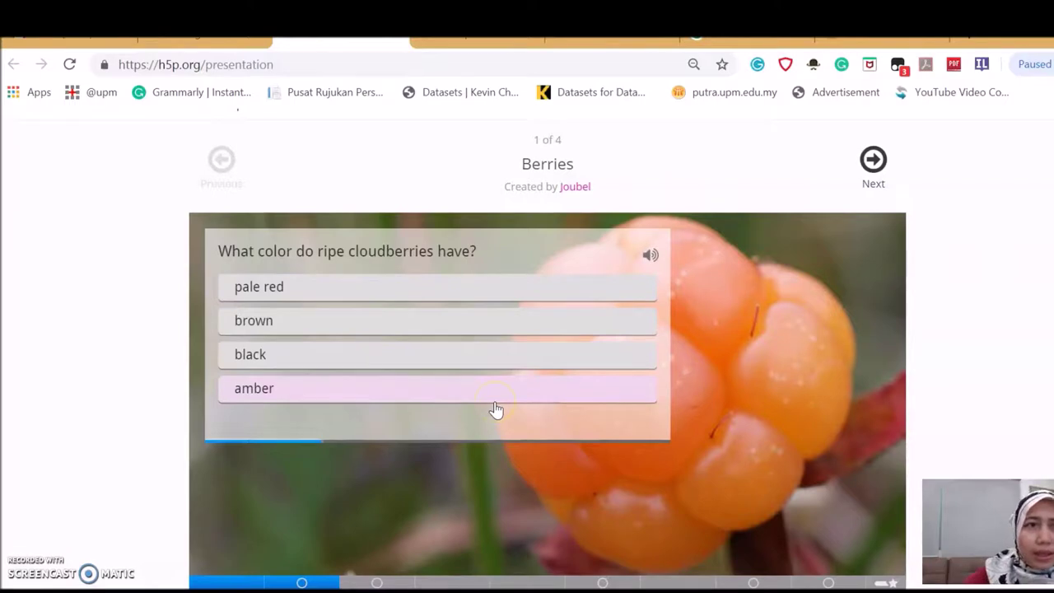
click(238, 43)
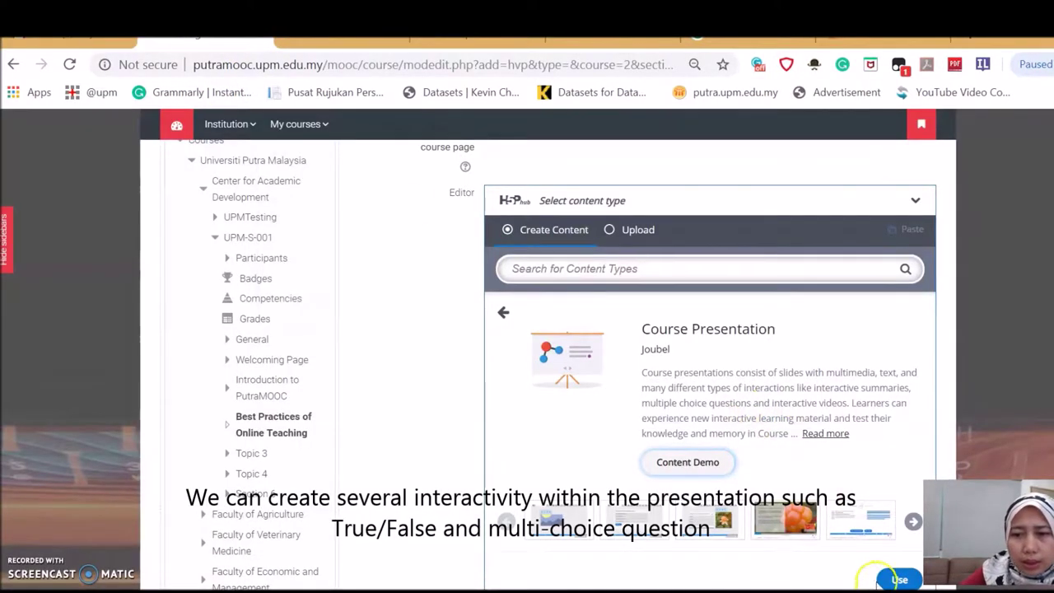
Use Course Presentation as the content type and title the presentation "Gagne Events".
click(900, 580)
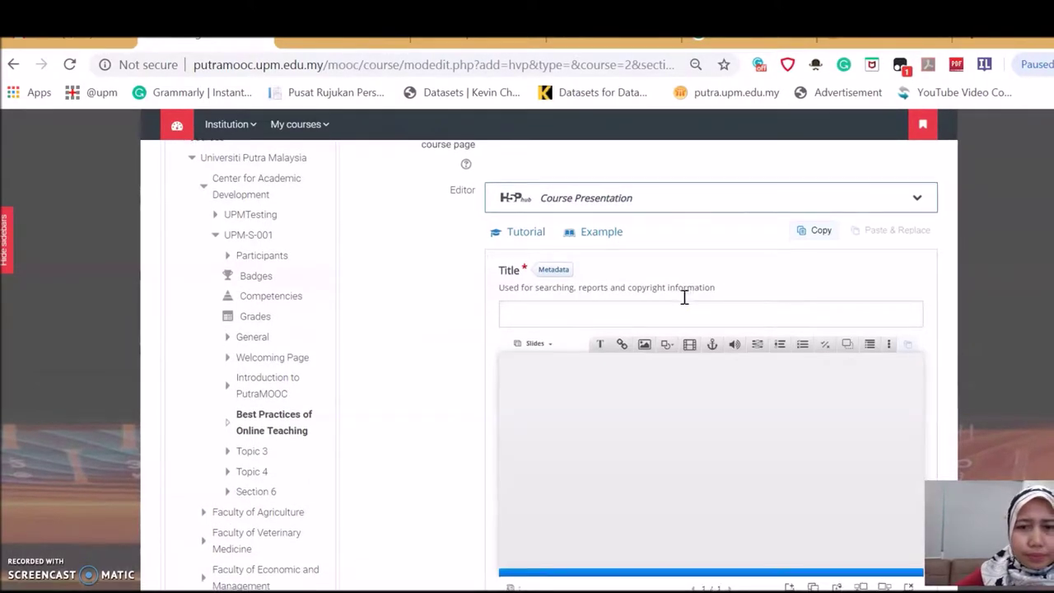
scroll(683, 296, down, 1)
click(584, 241)
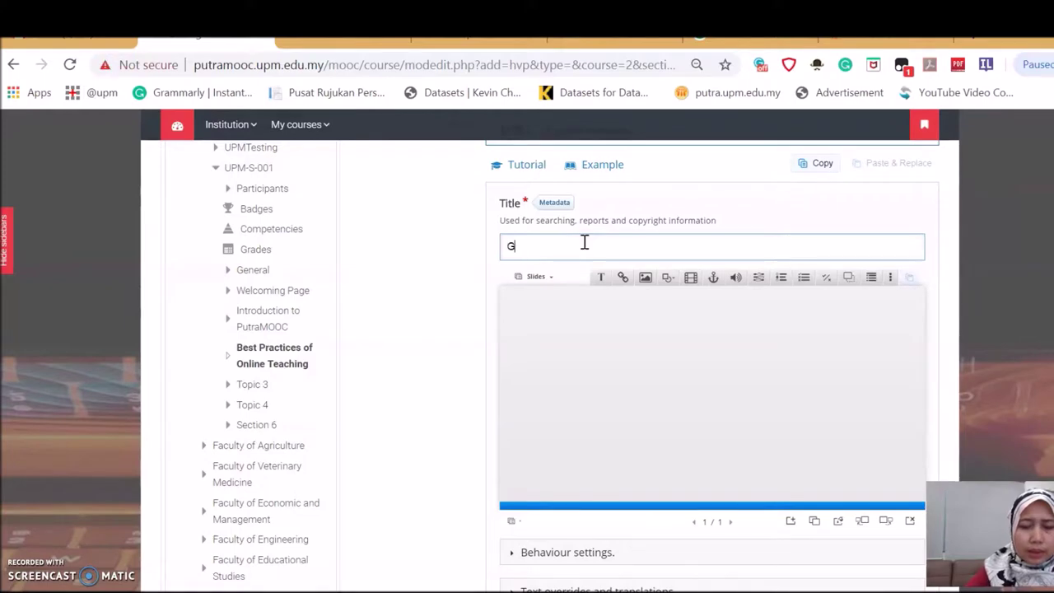
text(Gagne Events)
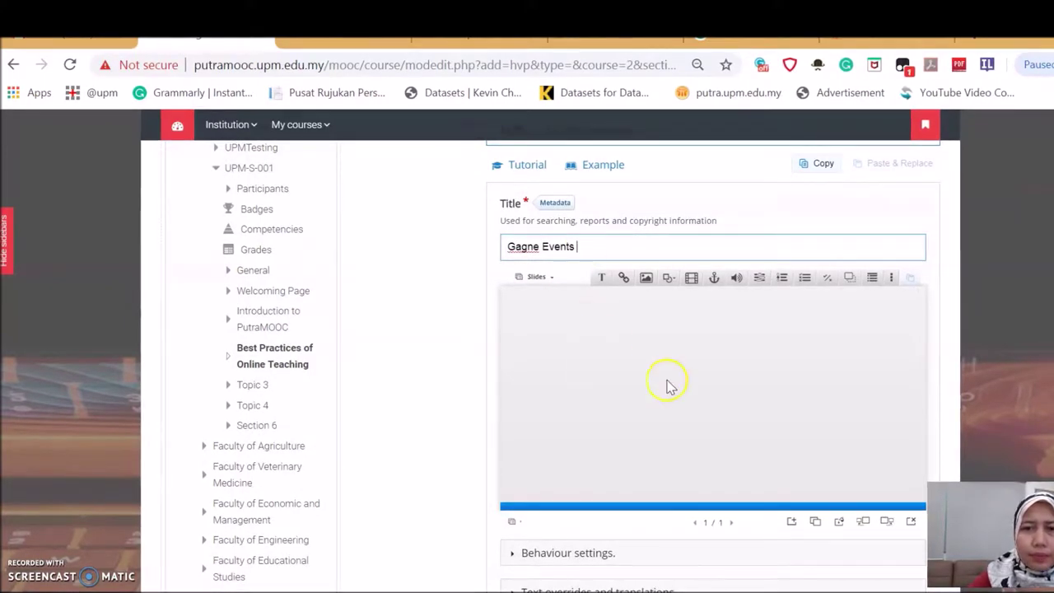
Insert the "gagne 9 events" image on the slide with the alternative text "Gagne's events".
click(623, 280)
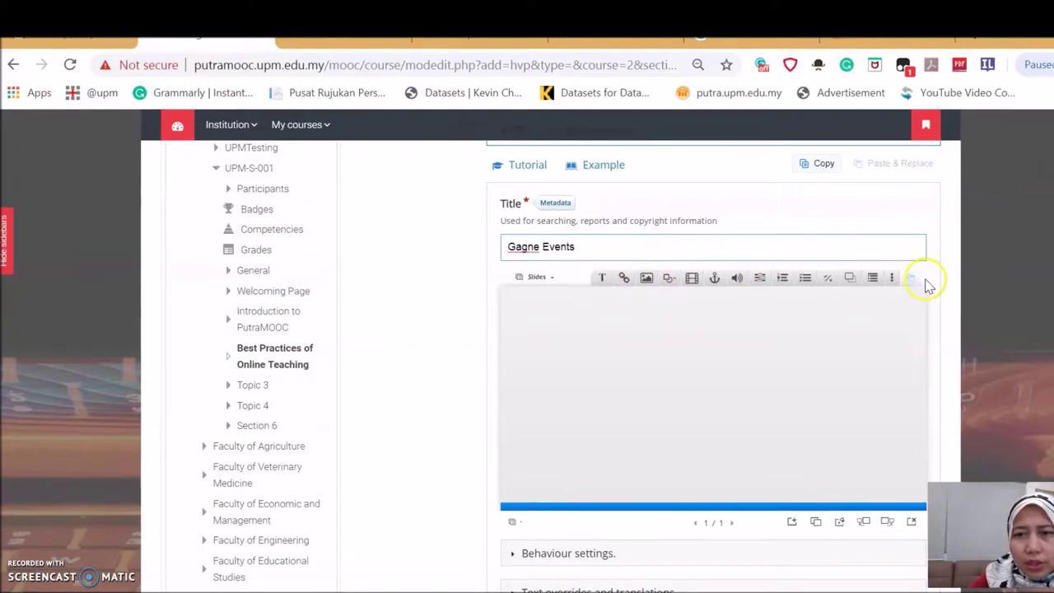
click(646, 279)
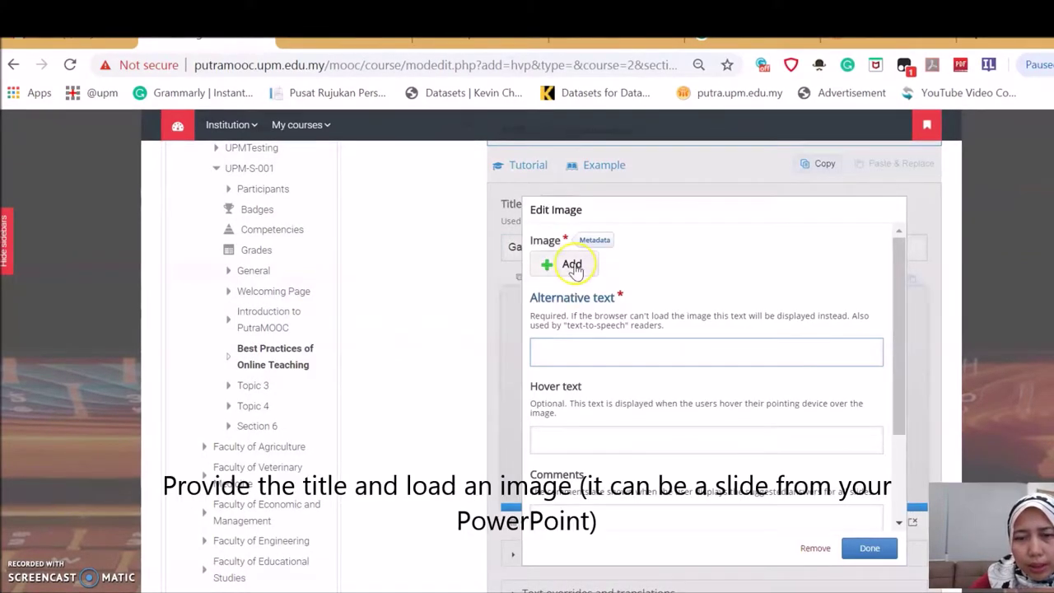
click(574, 270)
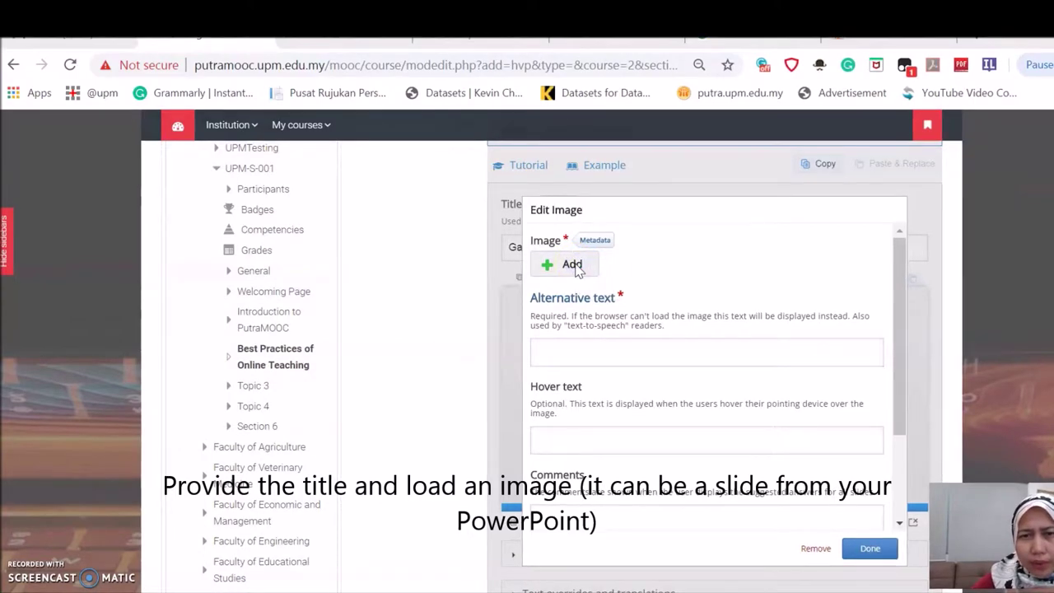
click(229, 174)
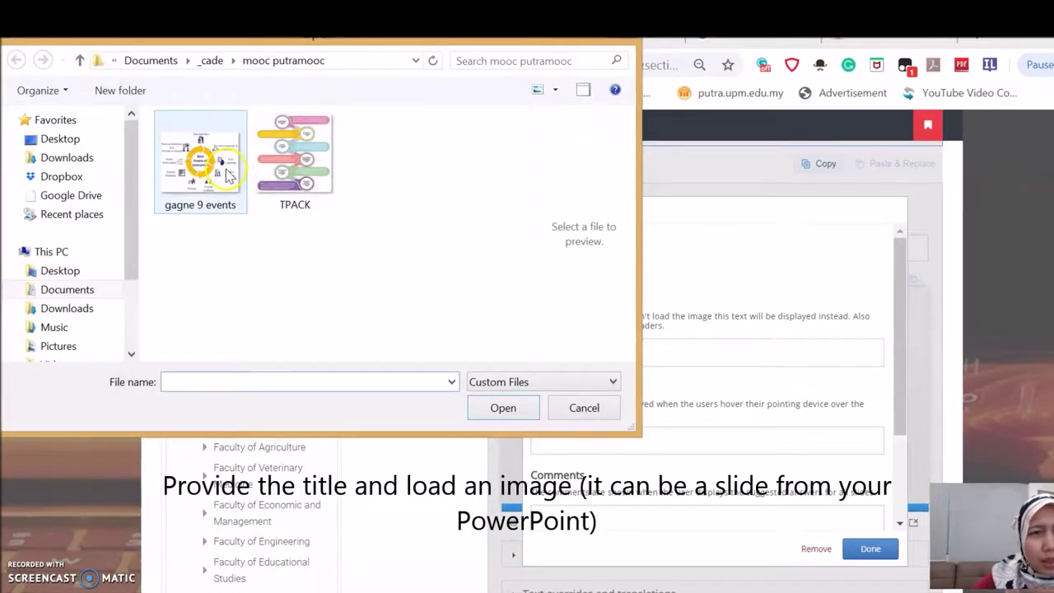
click(519, 415)
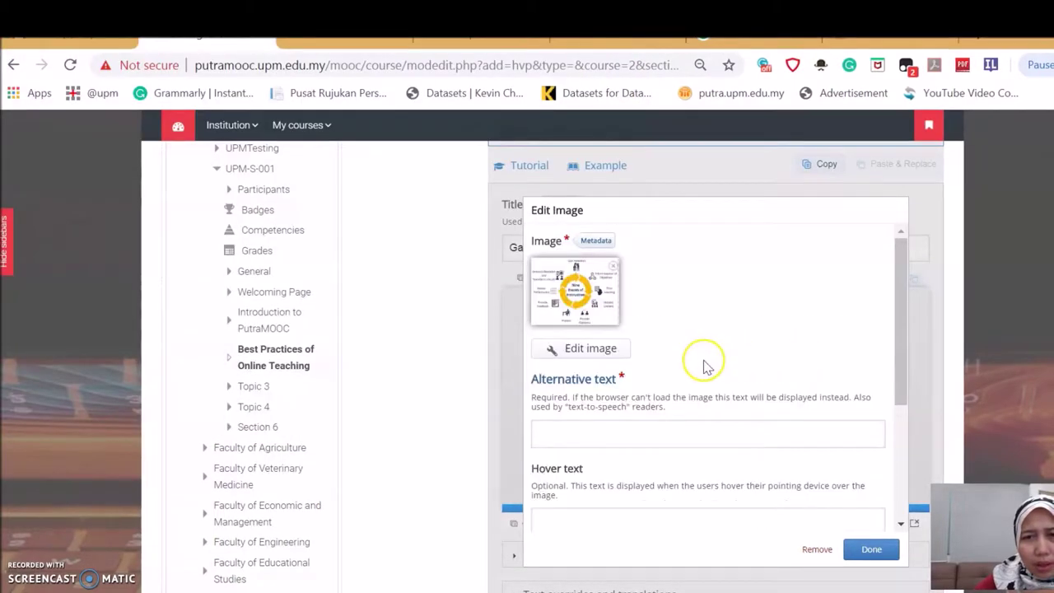
click(607, 431)
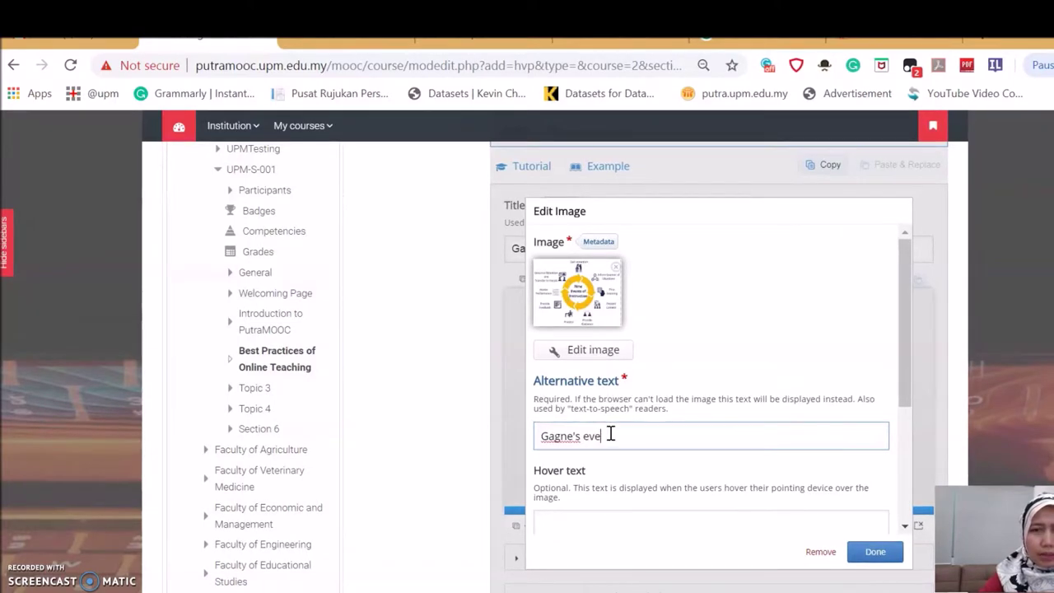
scroll(611, 436, down, 3)
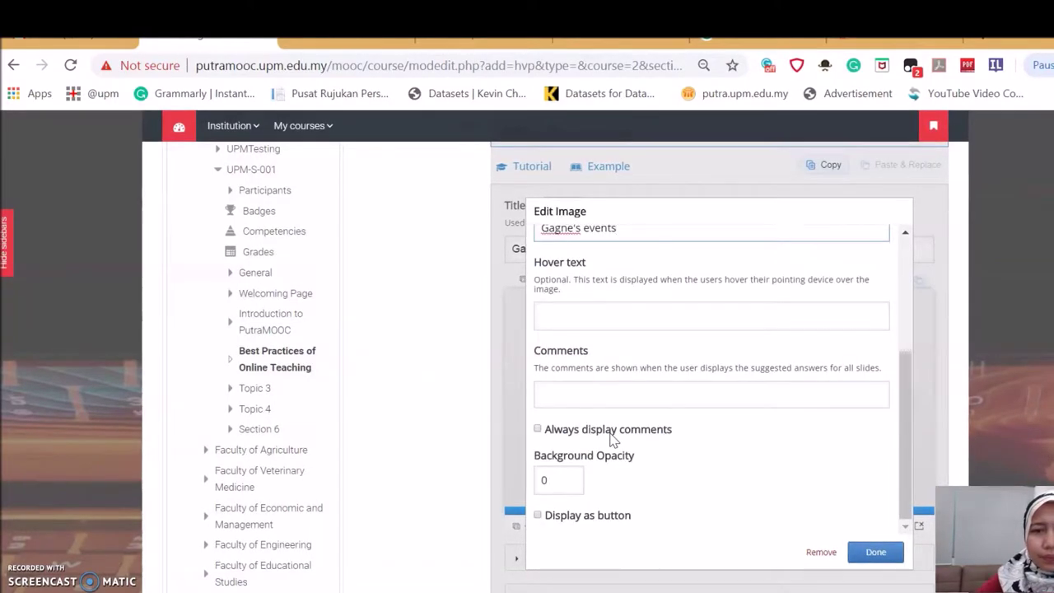
click(863, 555)
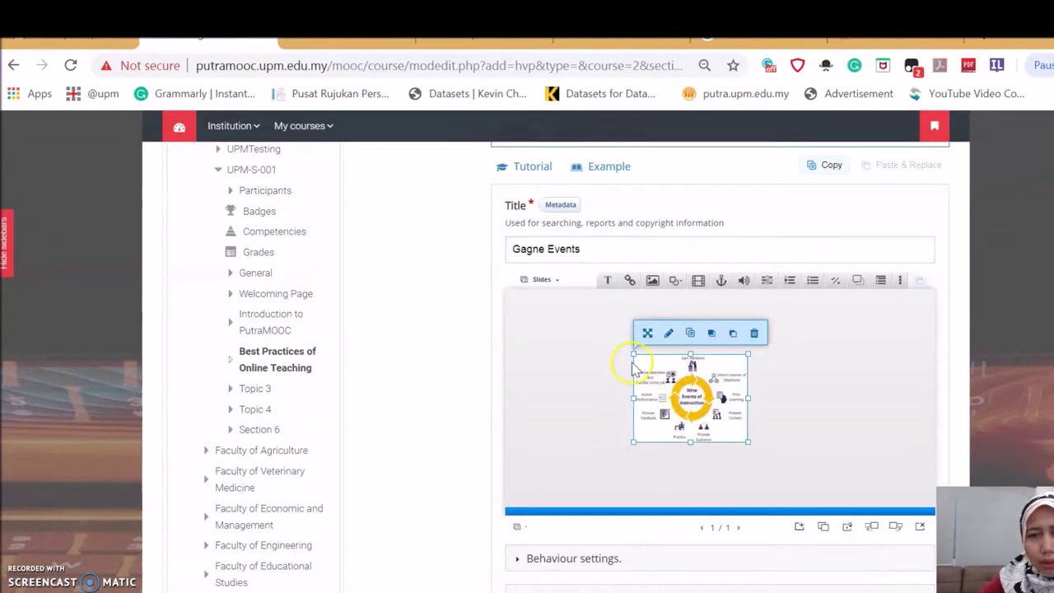
Enlarge the Nine Events of Instruction image until it fills nearly the whole slide.
drag(629, 353, 512, 306)
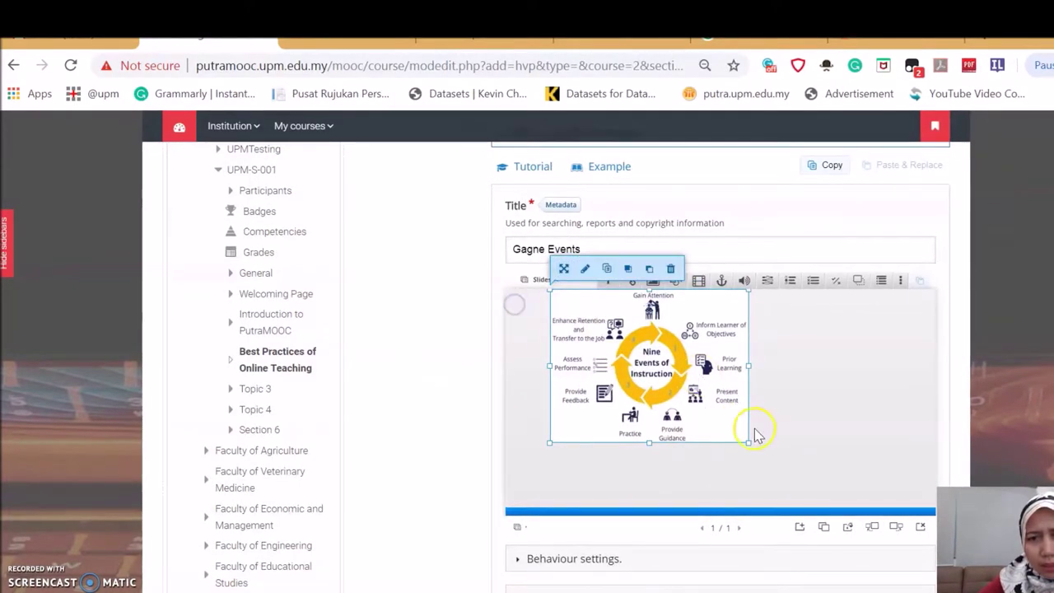
drag(746, 442, 889, 485)
drag(833, 398, 926, 400)
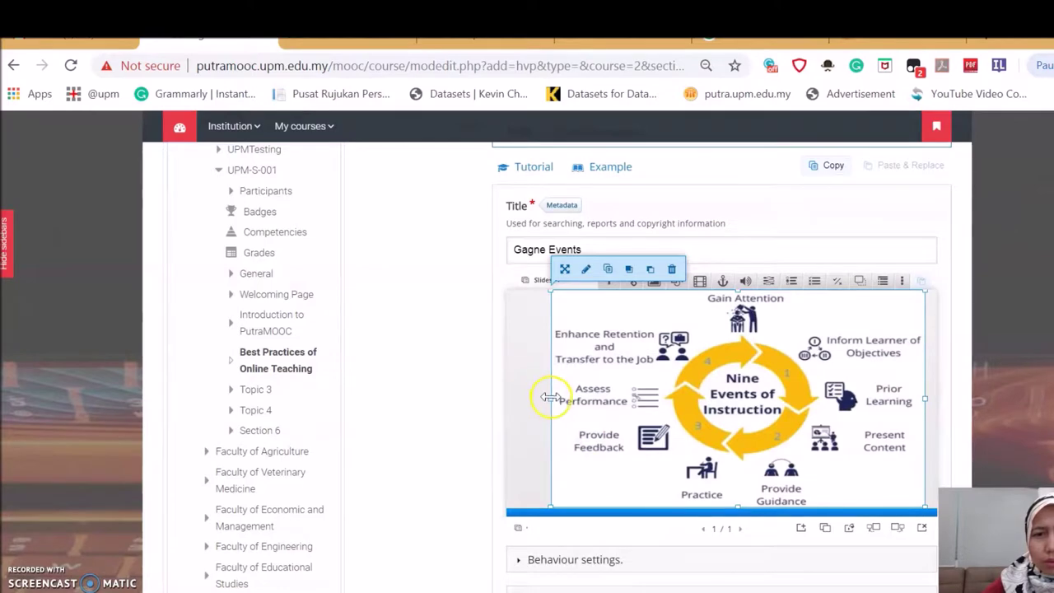
drag(548, 399, 513, 400)
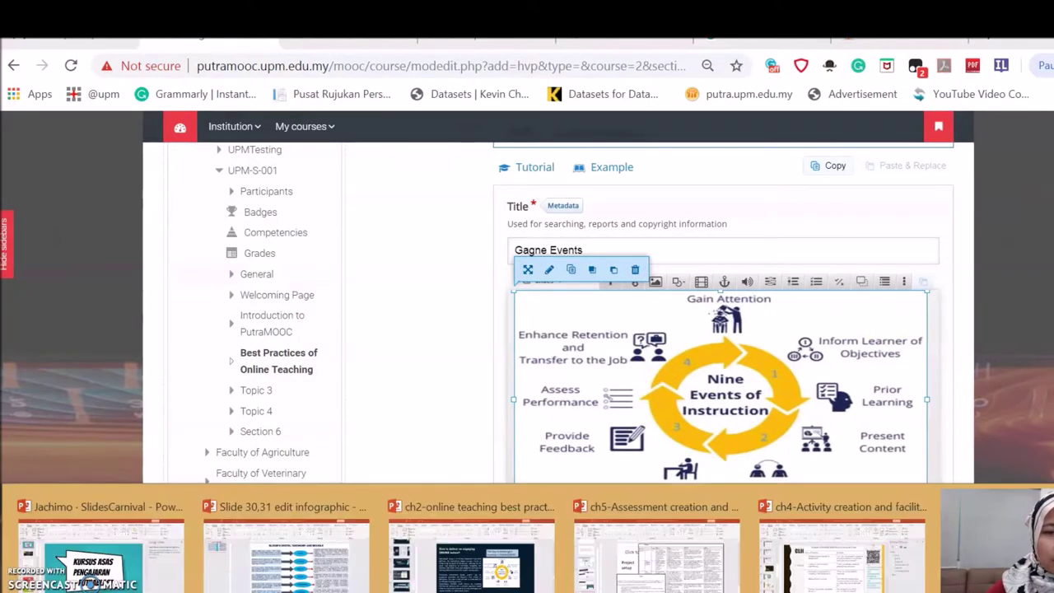
Switch to the ch2 online teaching presentation in PowerPoint and copy the credit link beneath the Nine Events of Instruction image.
mouse_move(898, 551)
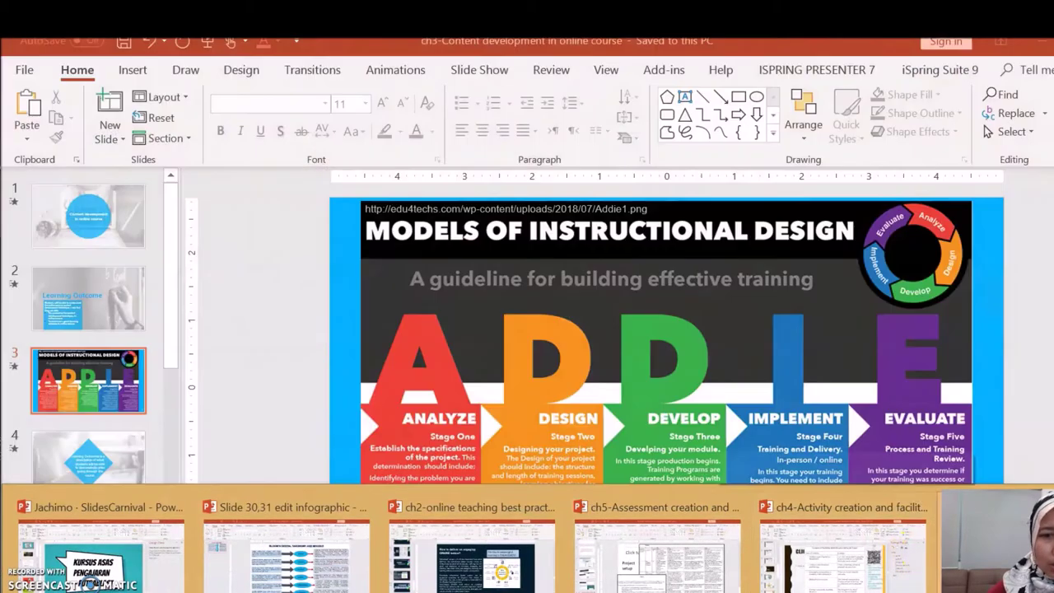
click(472, 556)
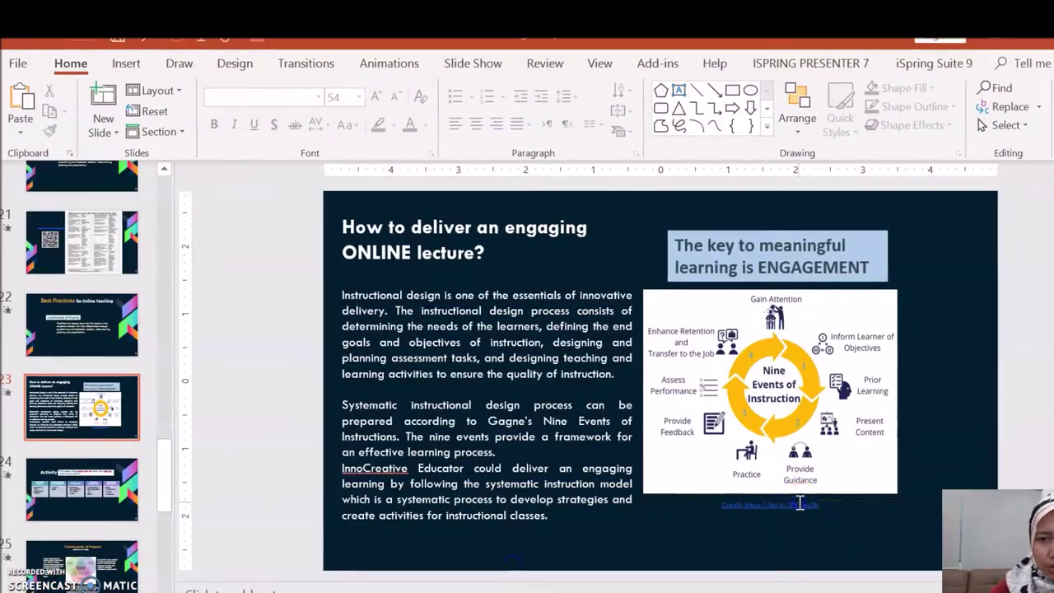
click(802, 504)
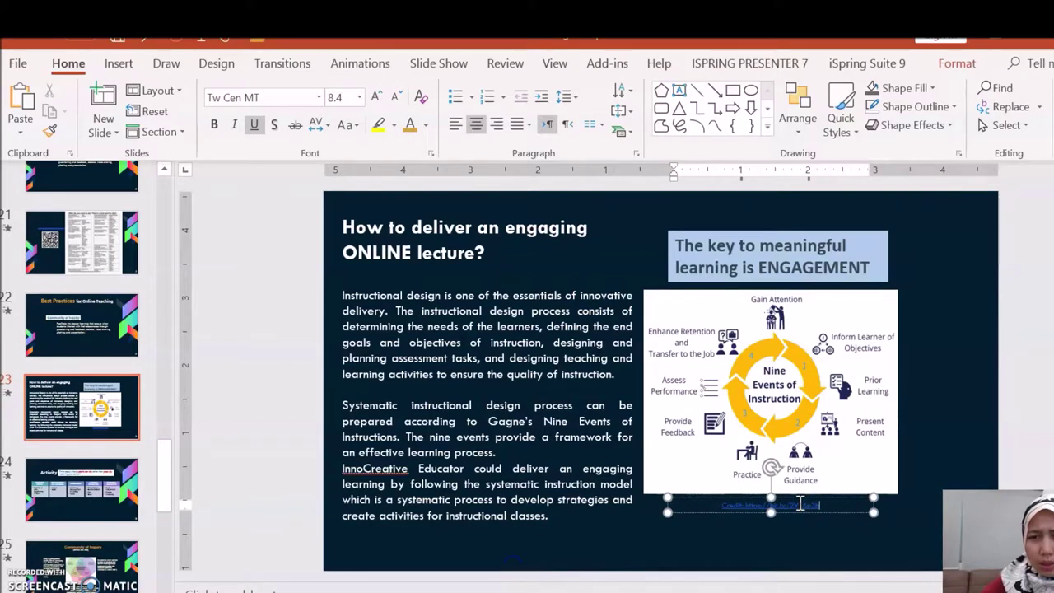
double_click(802, 504)
key(ctrl+shift+Left)
key(ctrl+shift+Left)
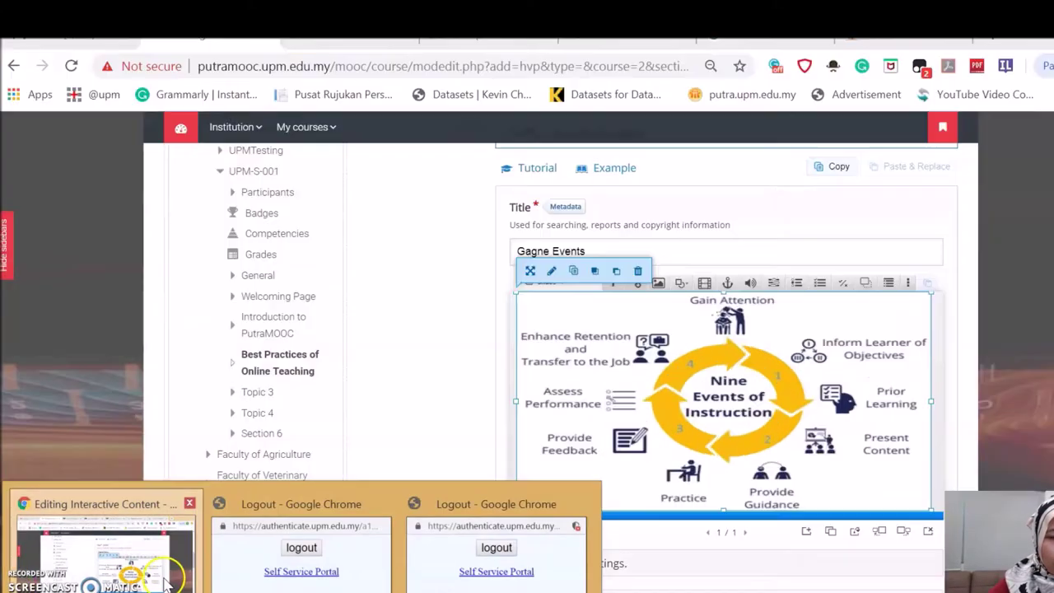
click(164, 581)
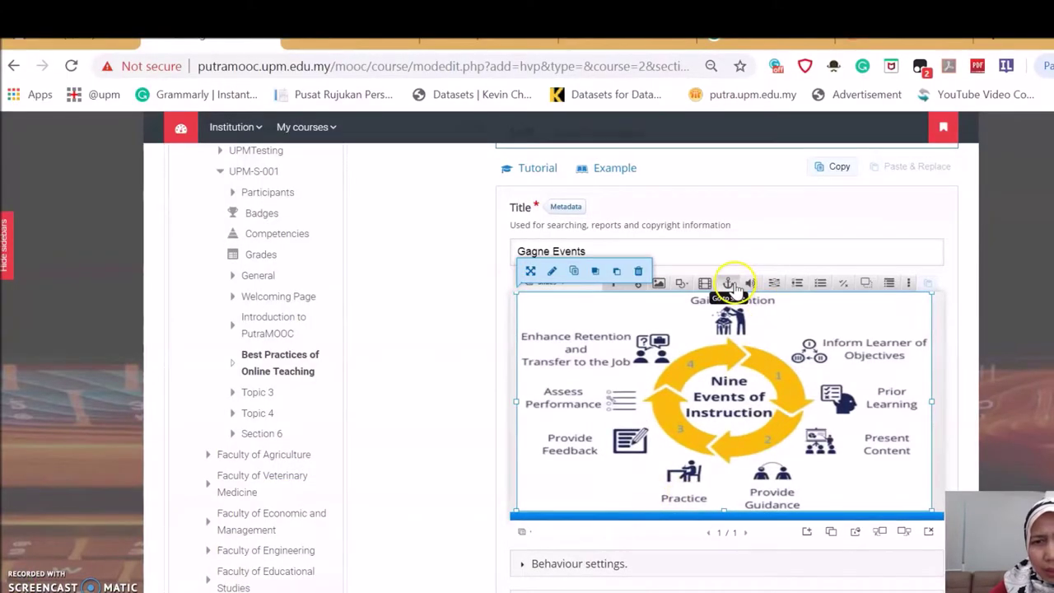
click(609, 308)
click(637, 292)
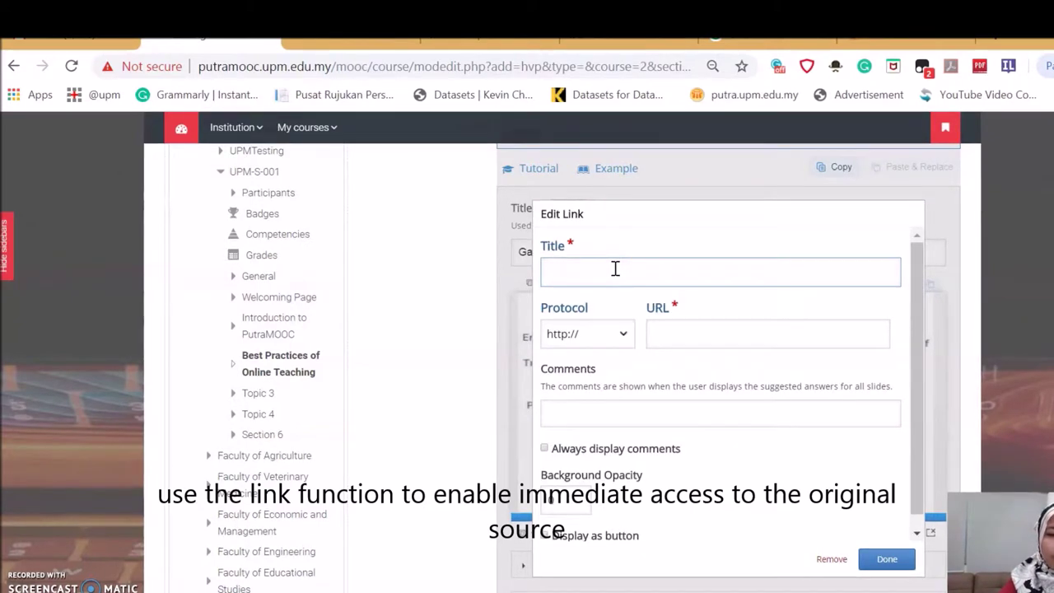
text(Original source)
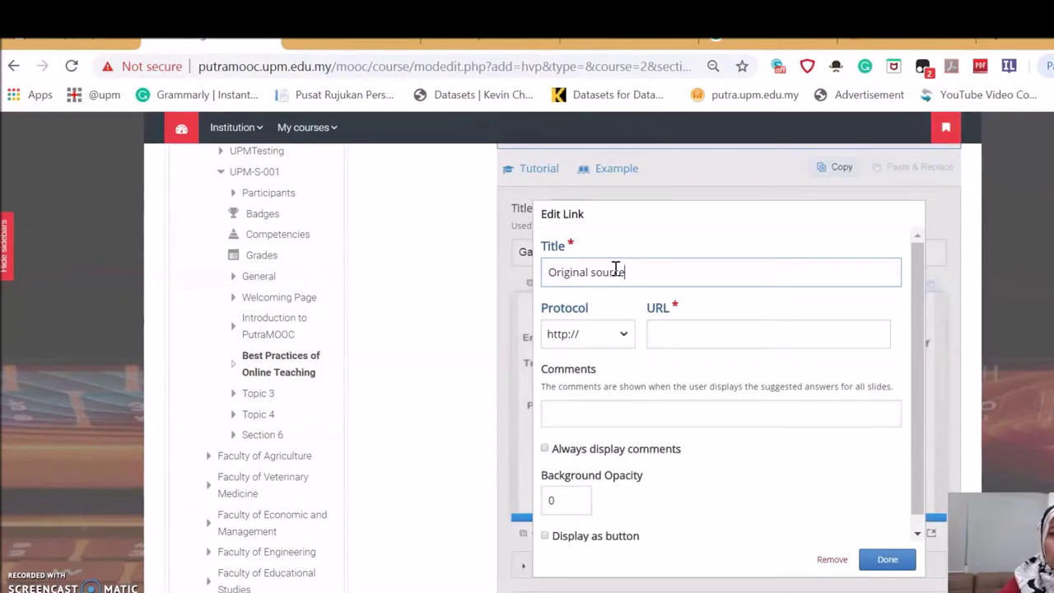
click(691, 346)
text(bit.ly/2V16u3b)
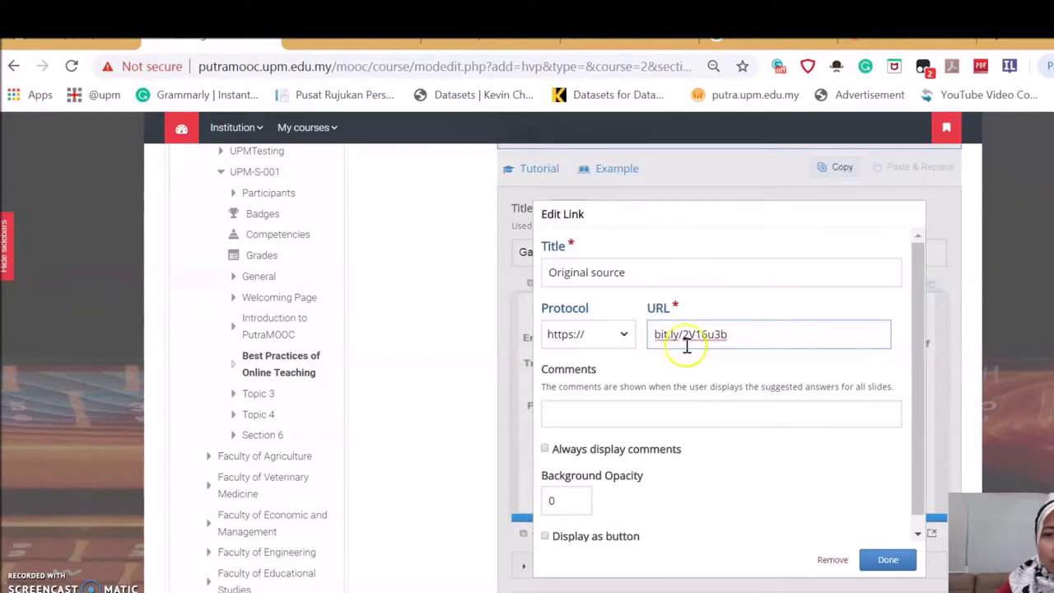
Display the link as a small button and place it in the upper-left corner of the slide.
click(584, 538)
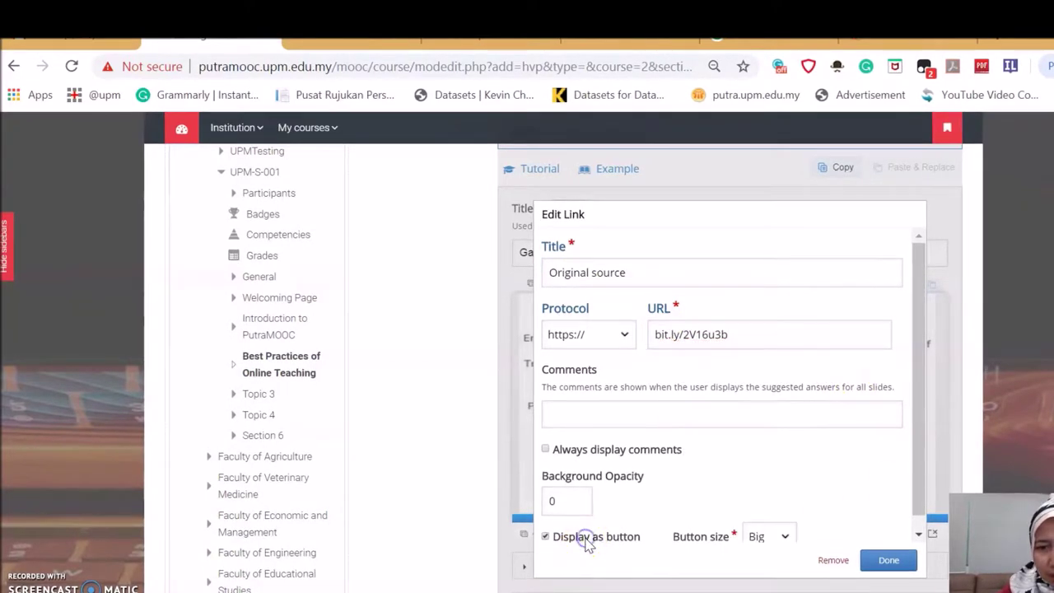
click(785, 540)
click(767, 557)
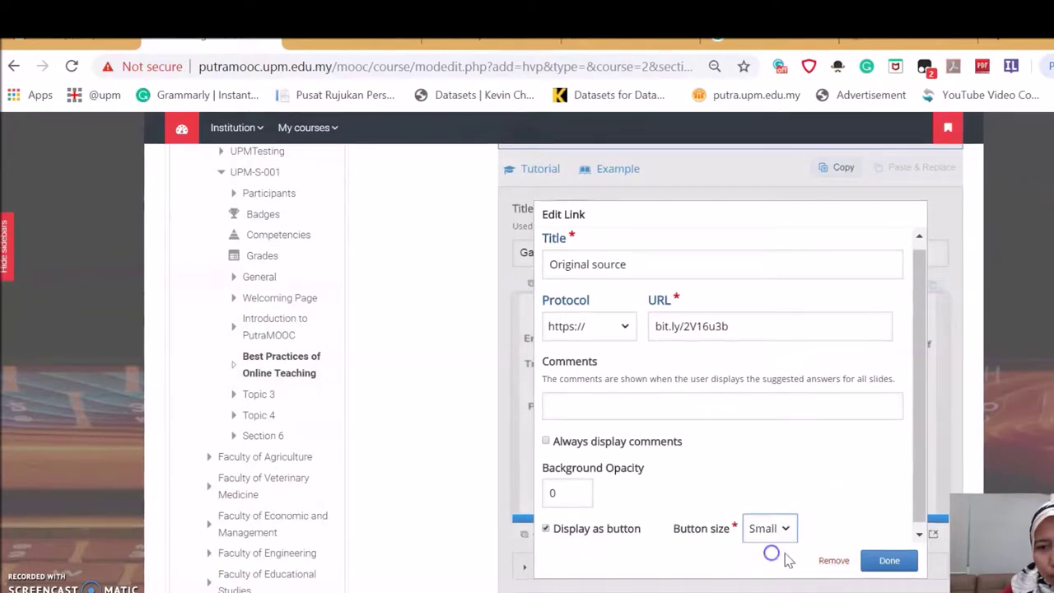
click(888, 561)
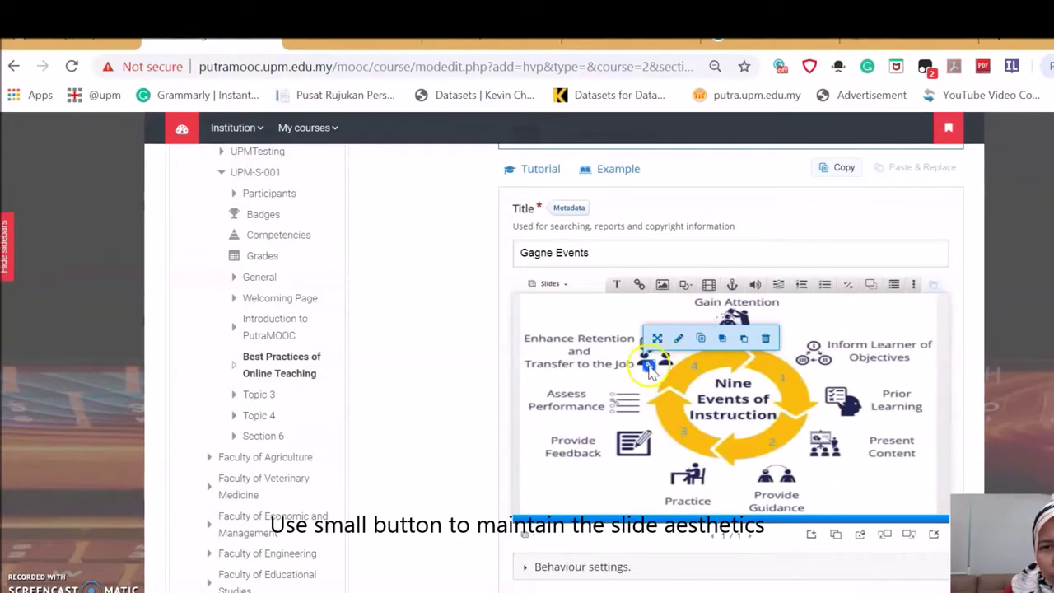
drag(648, 369, 544, 306)
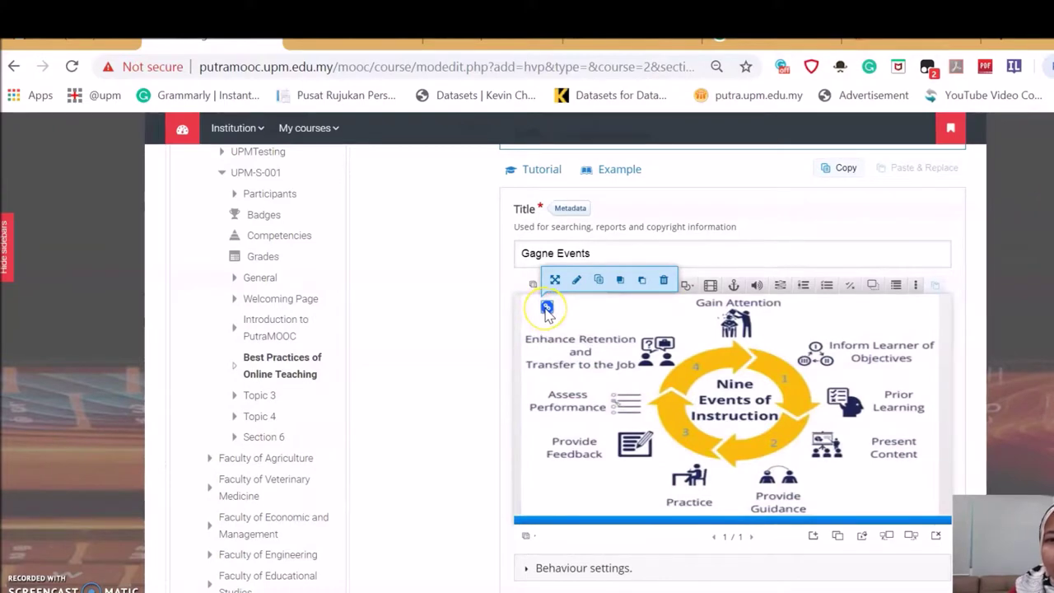
Add a Fill in the Blanks activity to the slide and title it "The benefits of Gagne's 9 events".
click(780, 387)
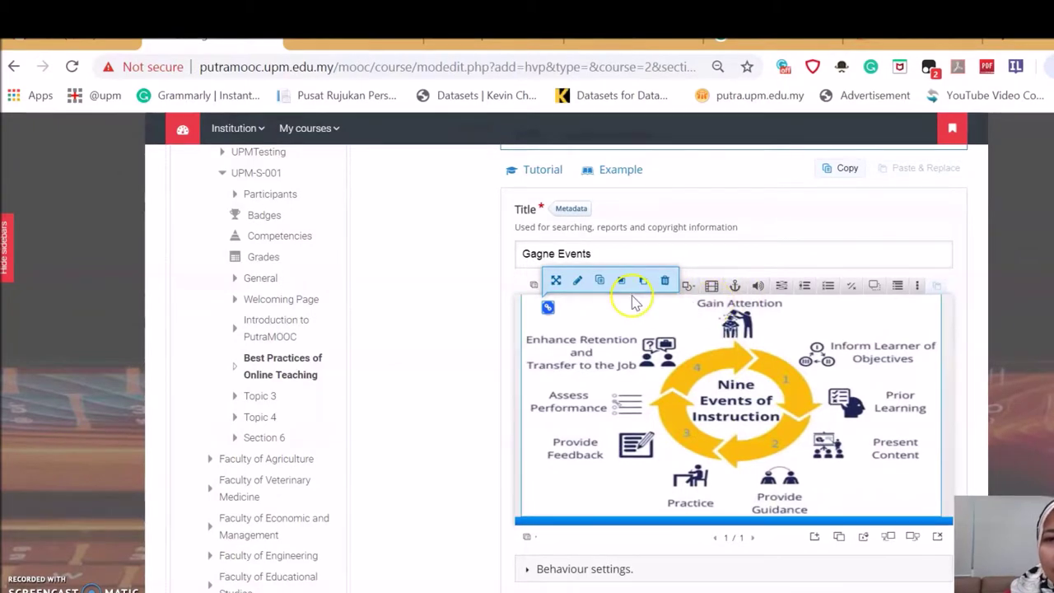
click(619, 321)
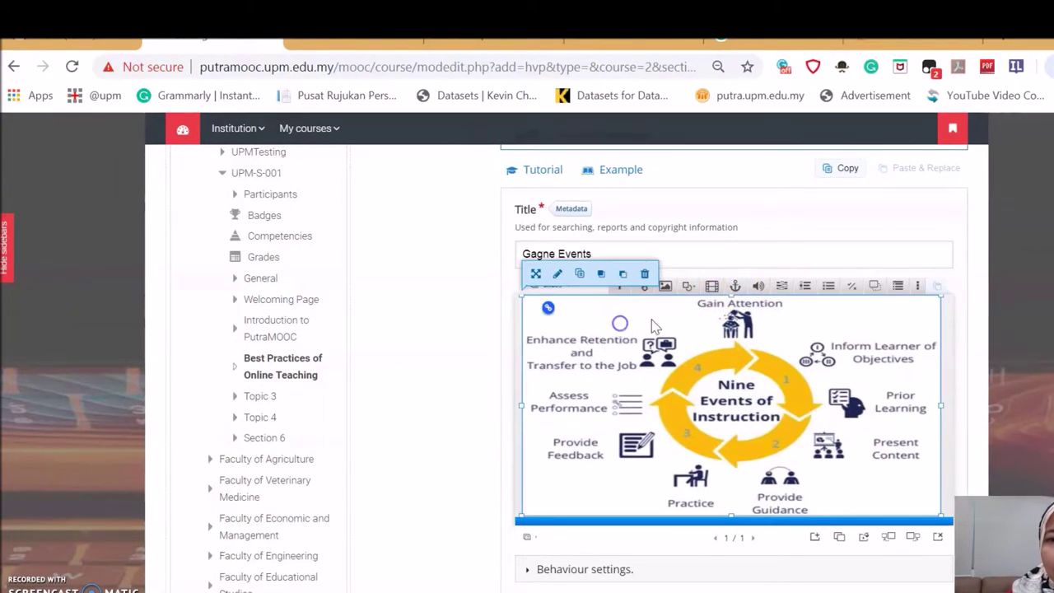
click(785, 287)
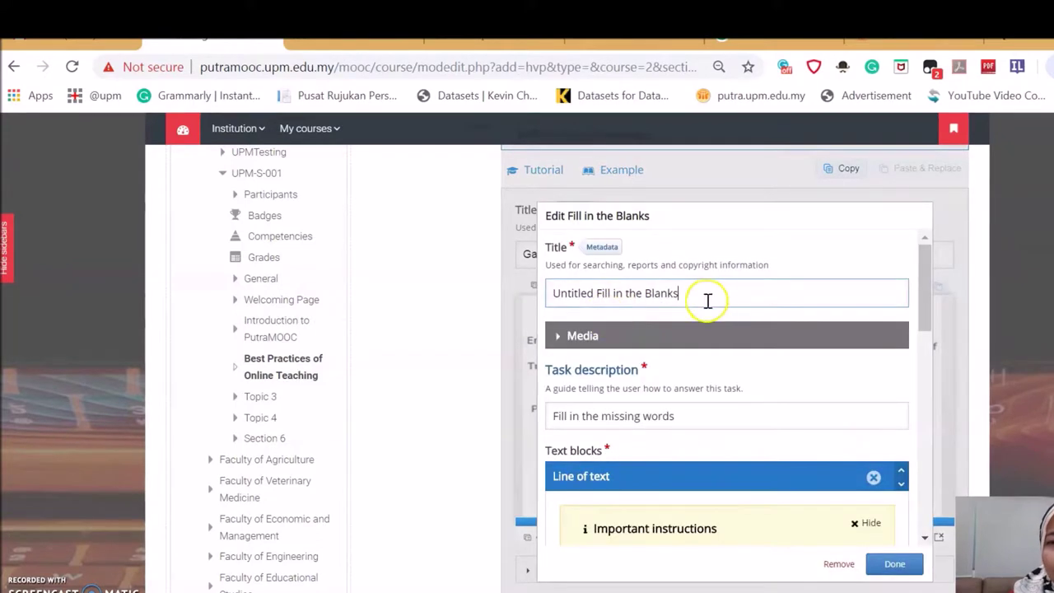
triple_click(710, 300)
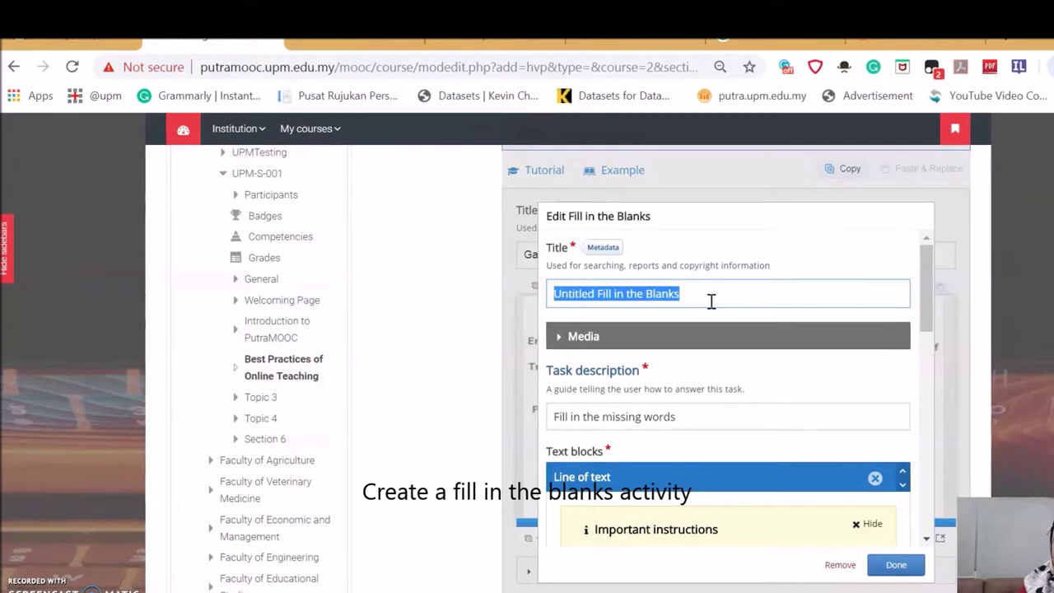
text(The)
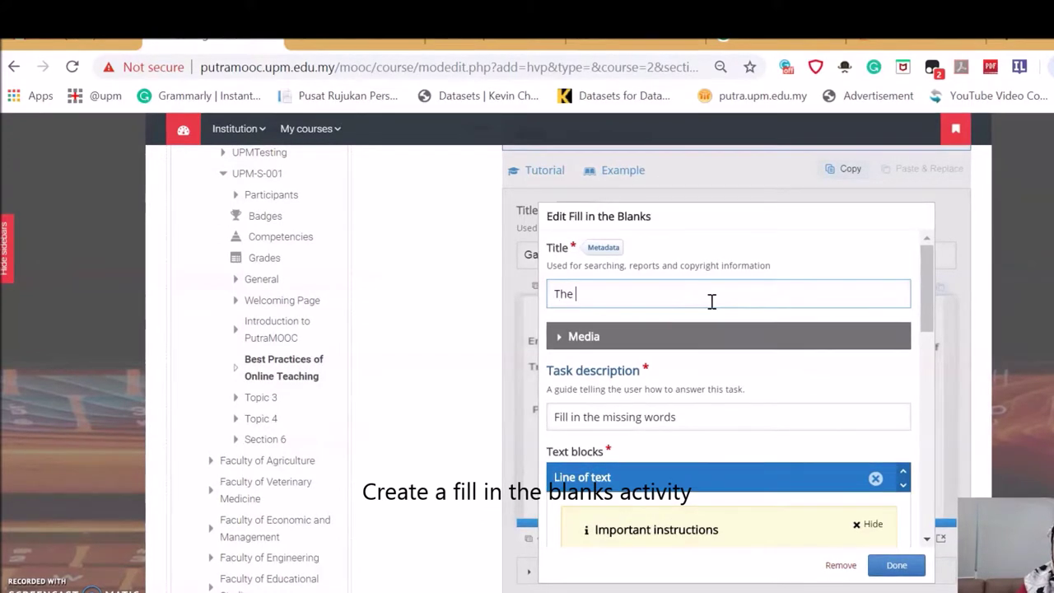
text( benef)
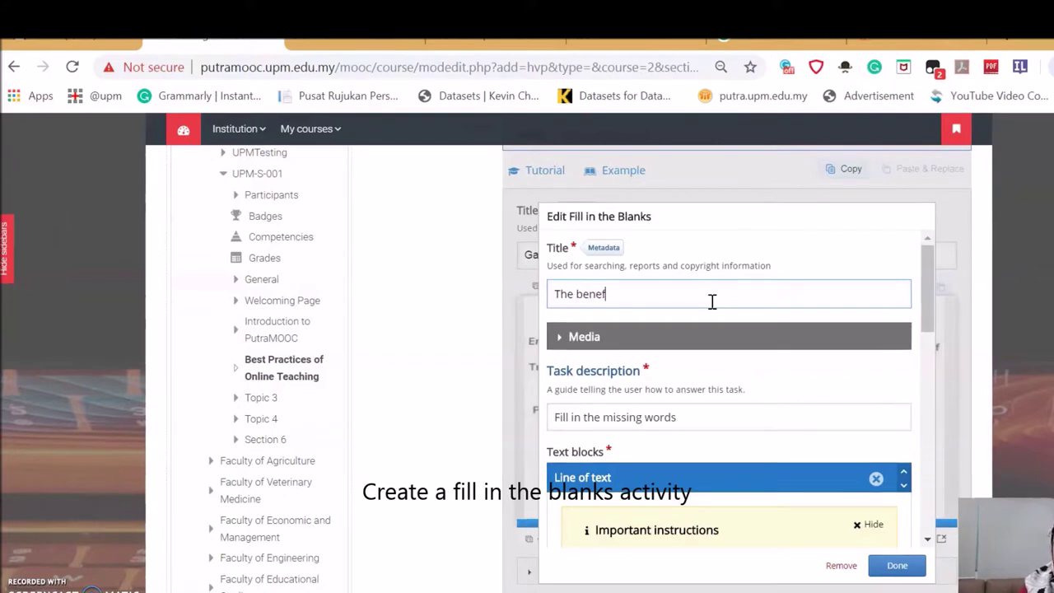
text(its of Ga)
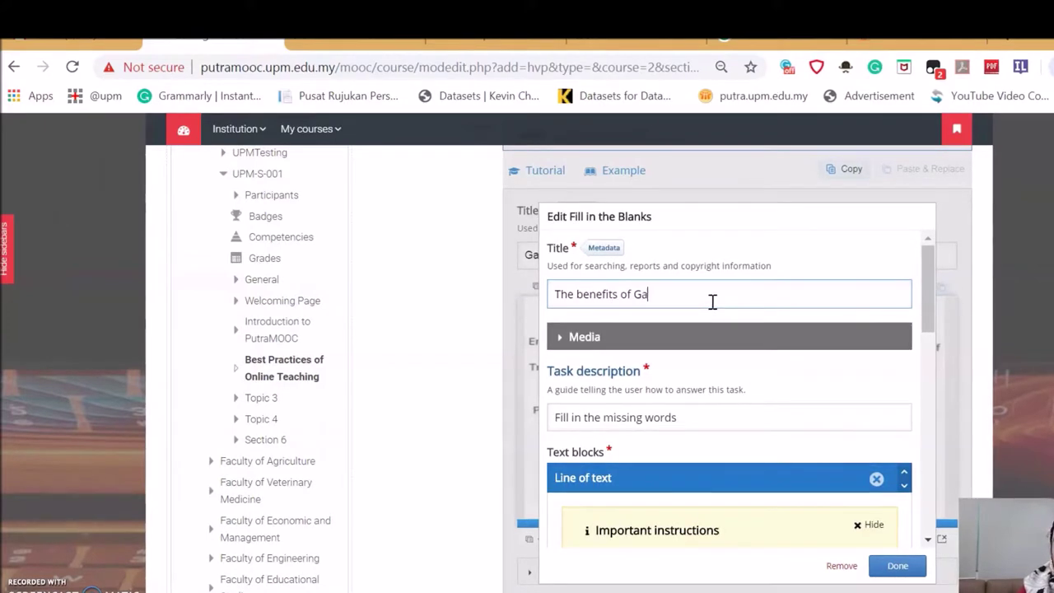
text(gn)
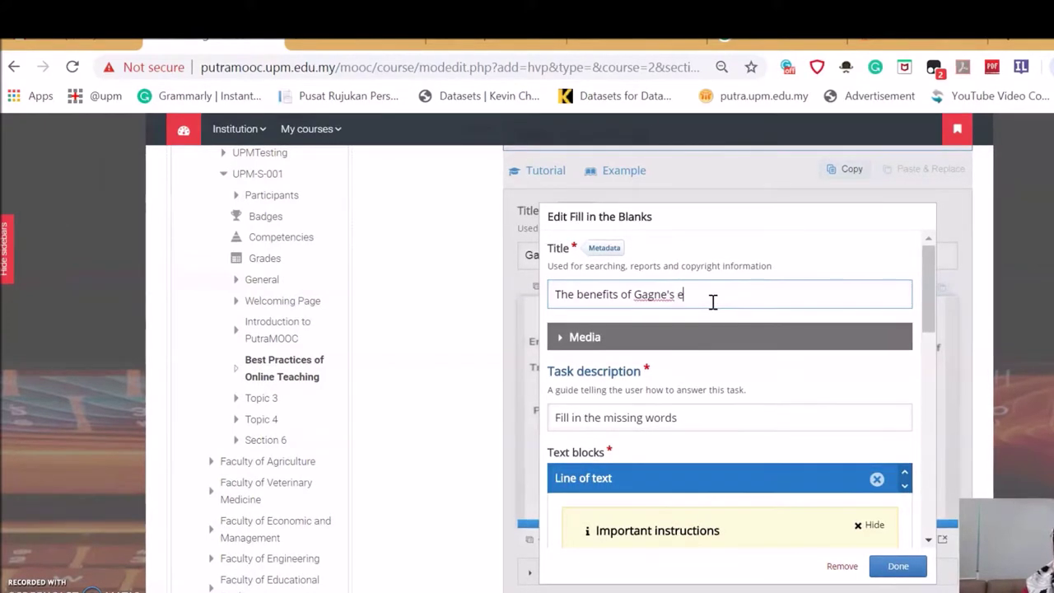
text(e's 9 events)
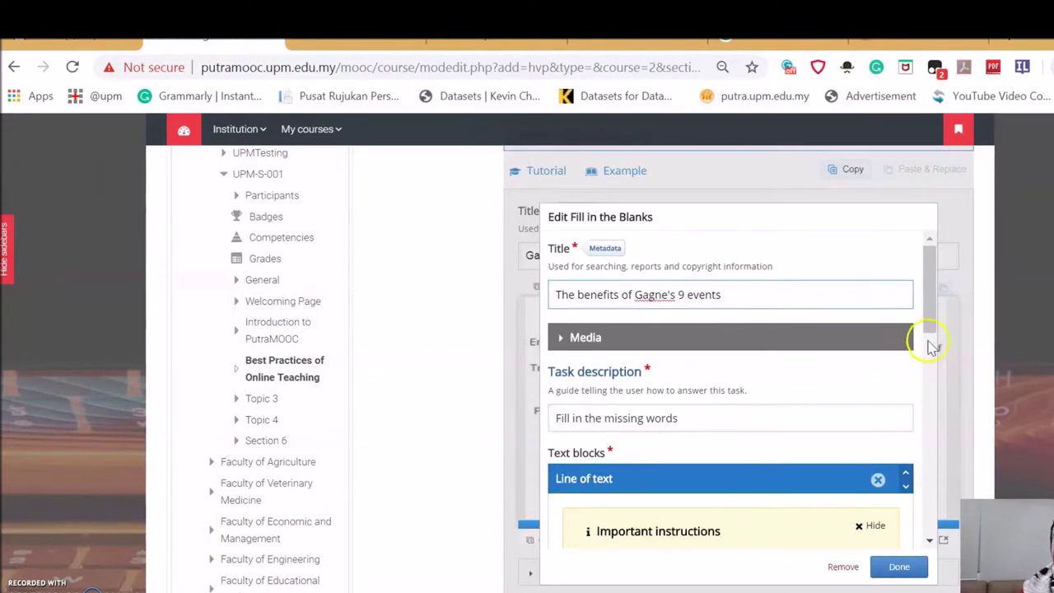
Open the first text block for entry, and check the Nine Events of Instruction slide in PowerPoint before returning to the H5P editor in Chrome.
drag(931, 314, 907, 410)
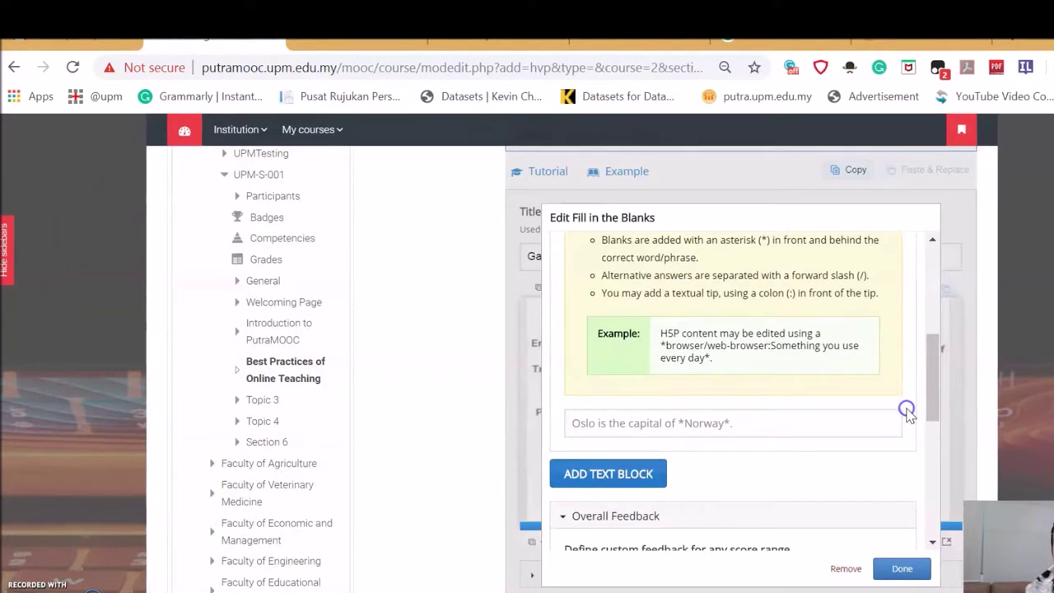
click(634, 424)
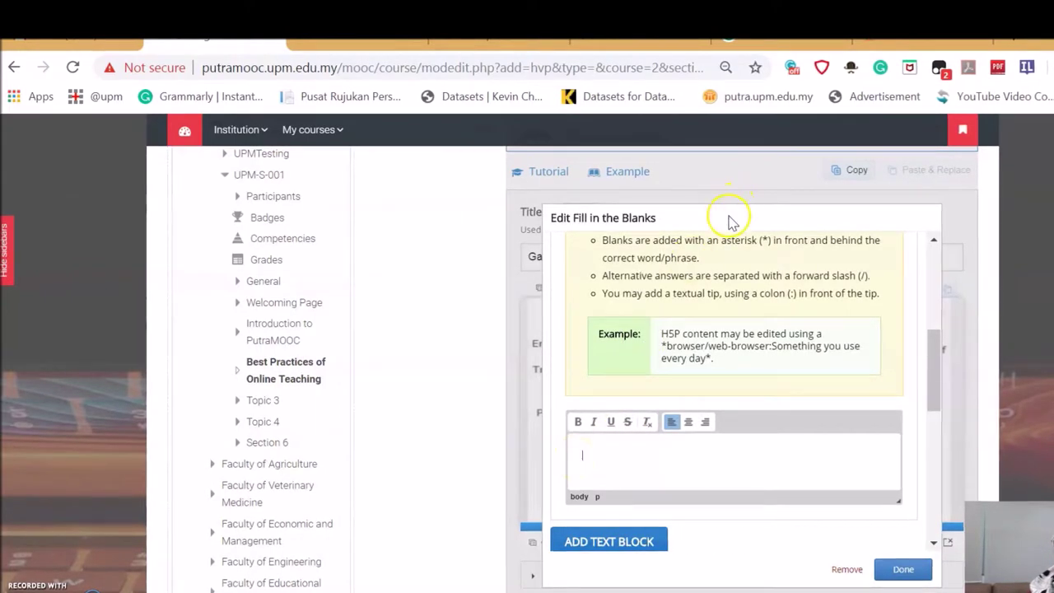
mouse_move(484, 592)
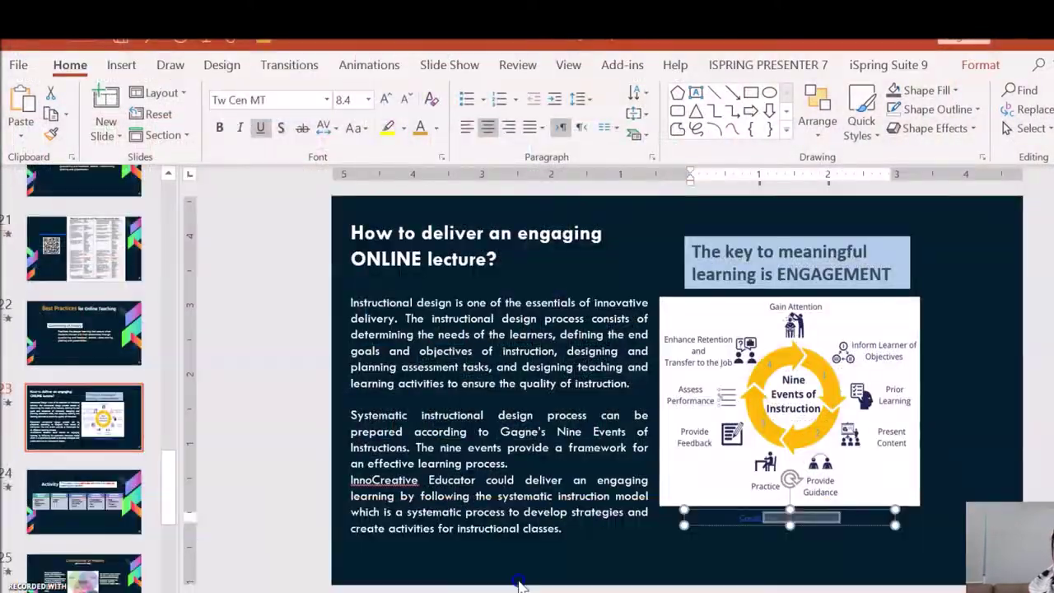
click(484, 564)
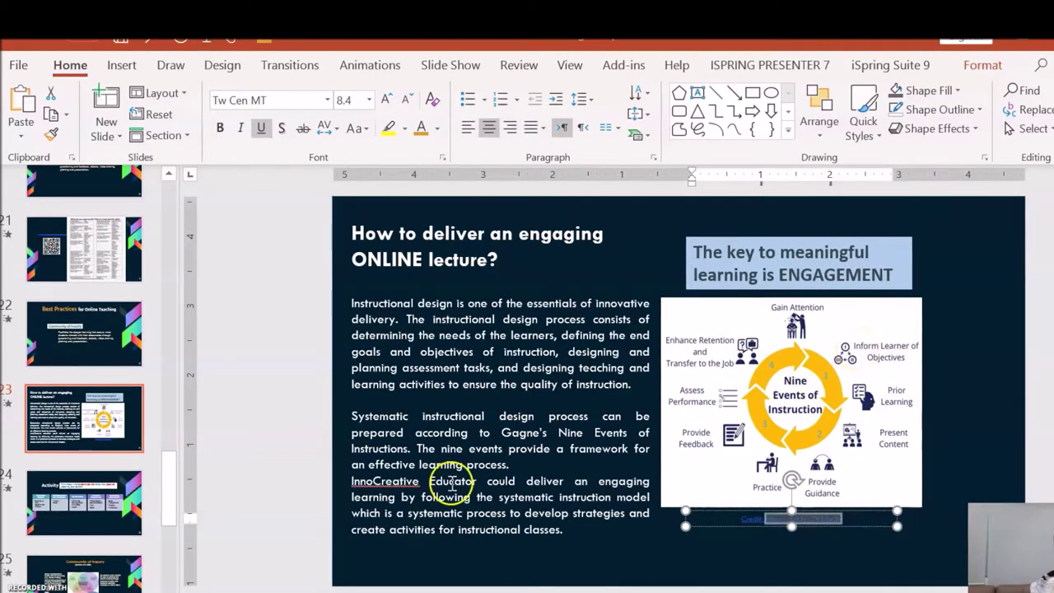
click(99, 560)
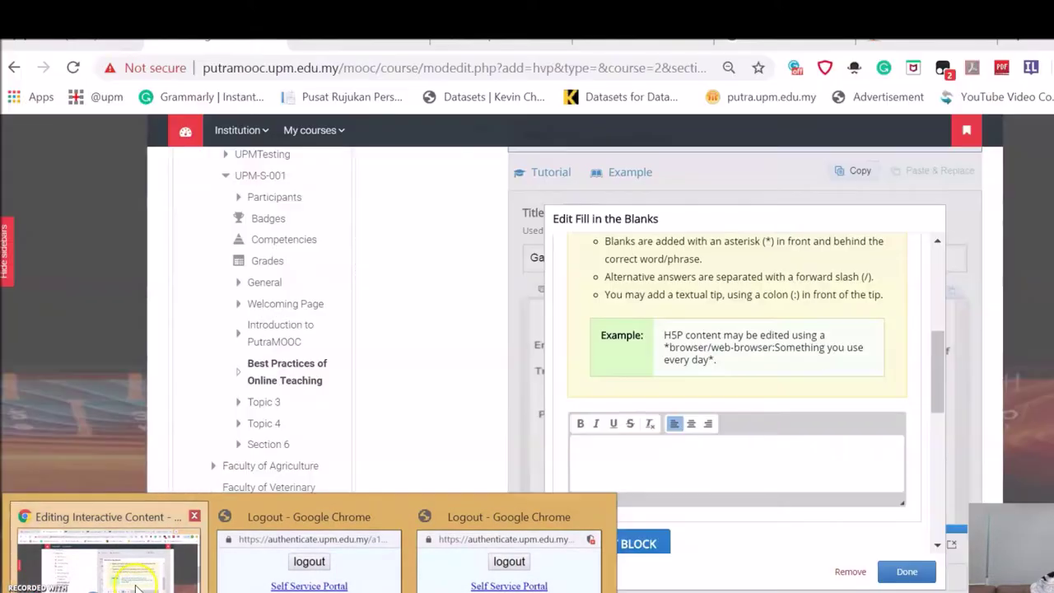
Enter the question "Learning objective is *compulsory* to let the students know about what they will accomplish at the end of the course.".
text(Learni)
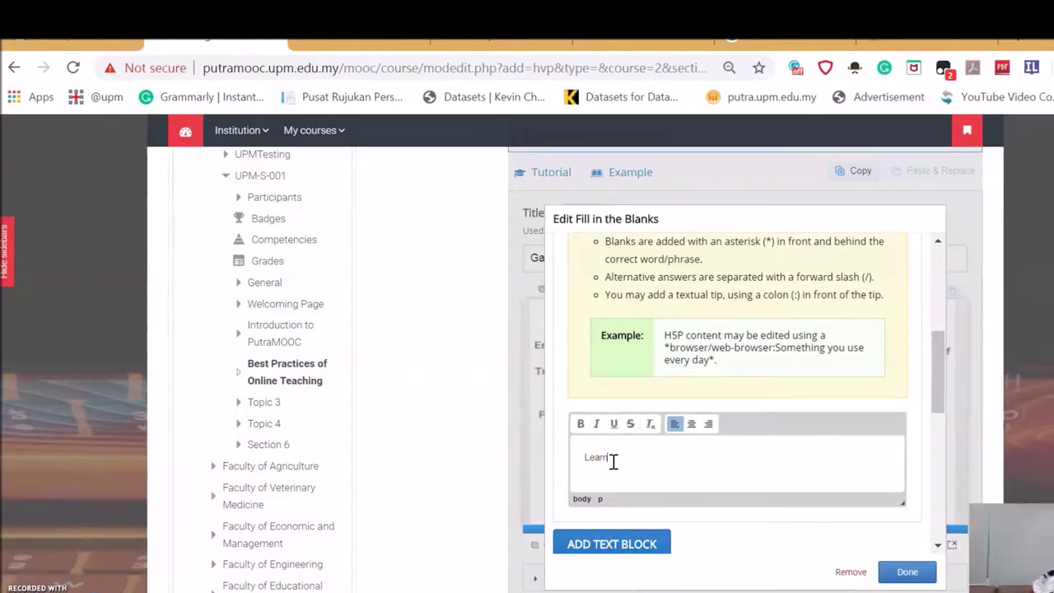
text(ng object)
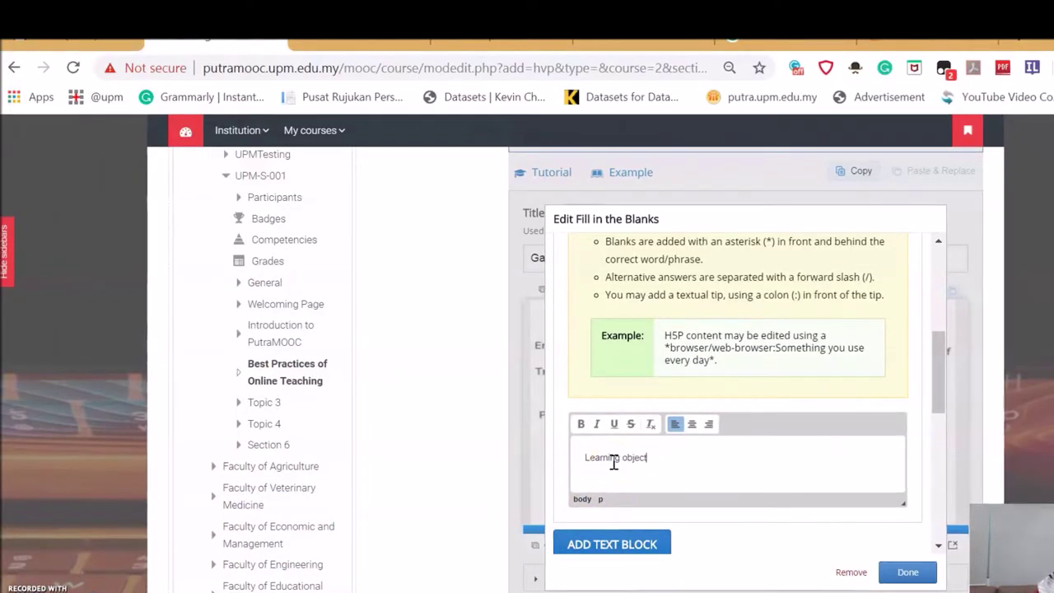
text(ive is)
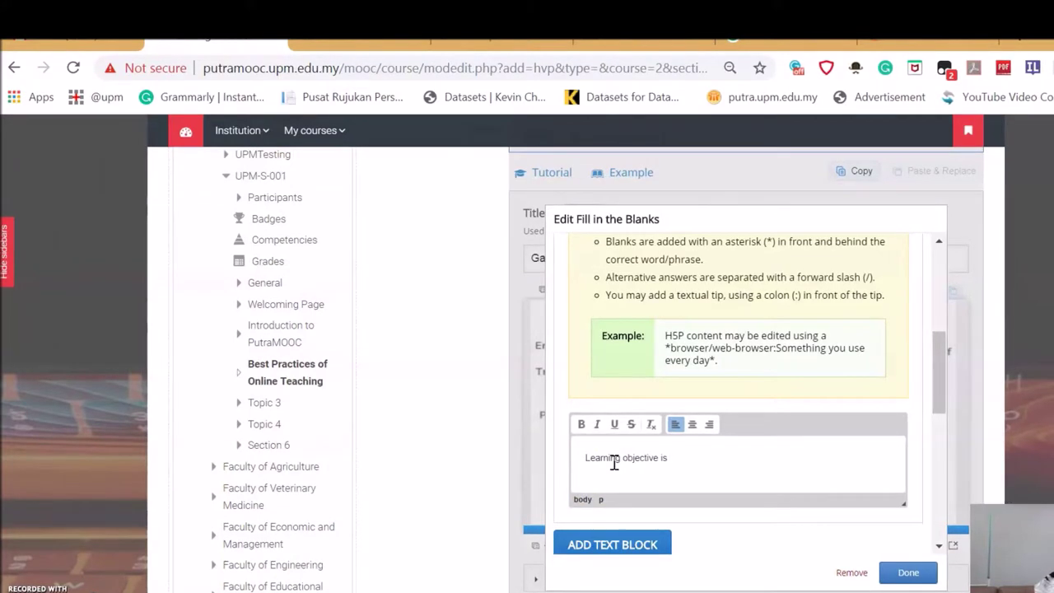
text( _____)
key(BackSpace)
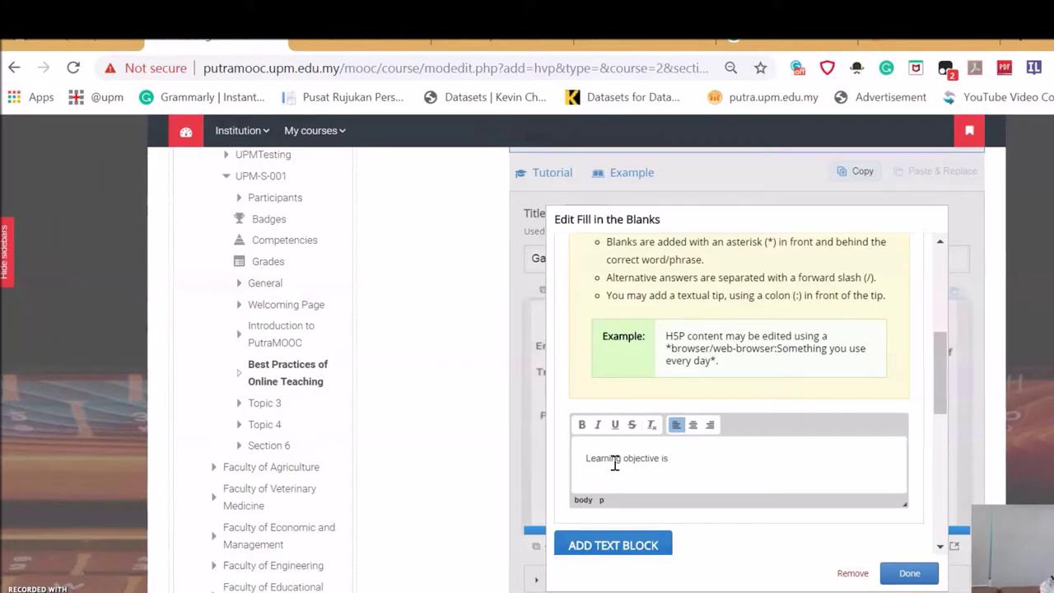
text(com)
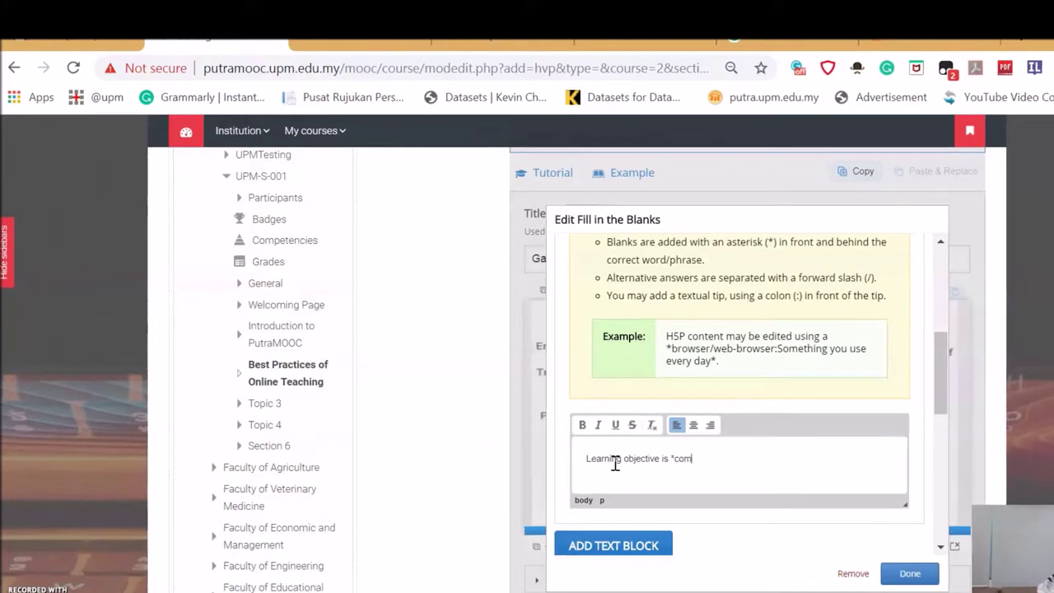
text(pulro)
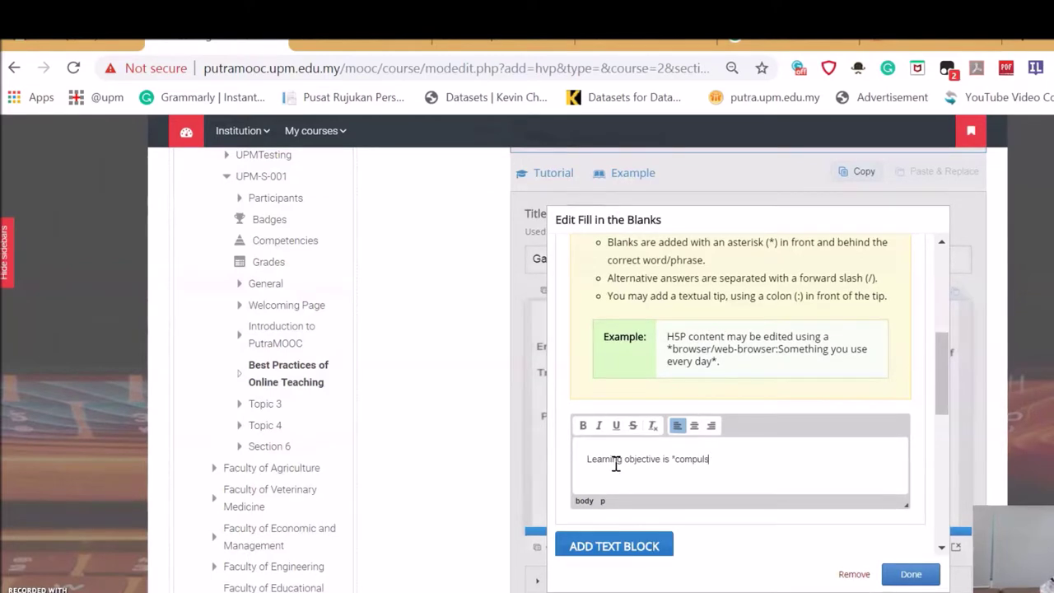
text(ory*)
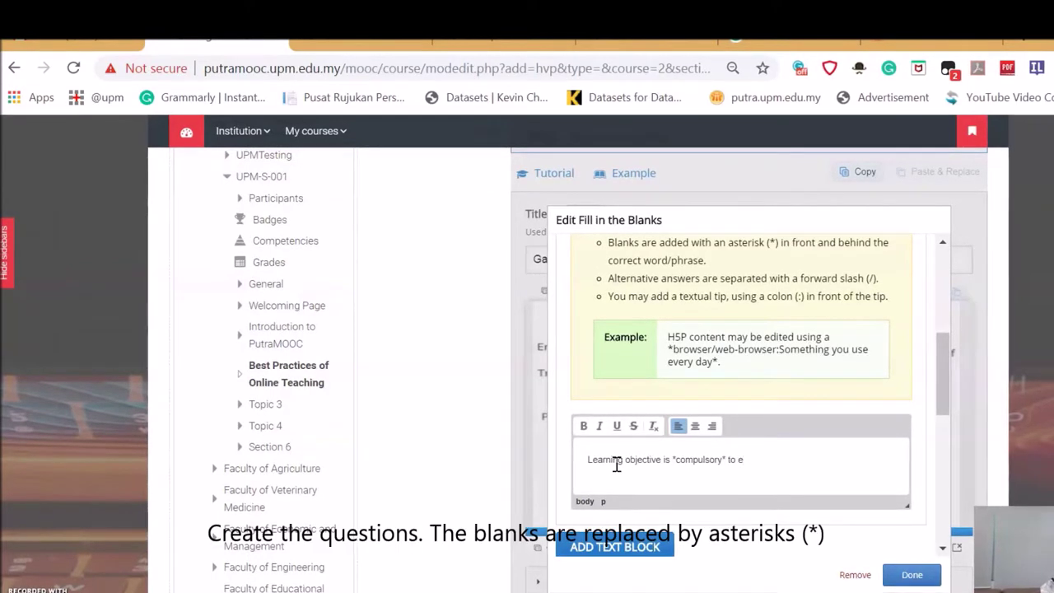
text( to let the students know about the)
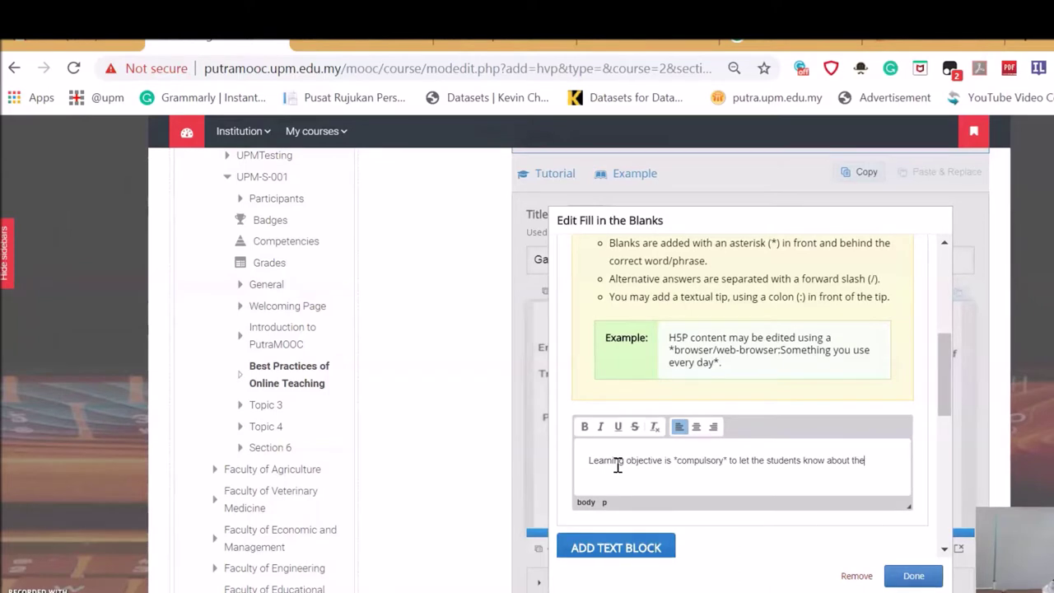
key(BackSpace)
key(BackSpace)
key(BackSpace)
text(what they w)
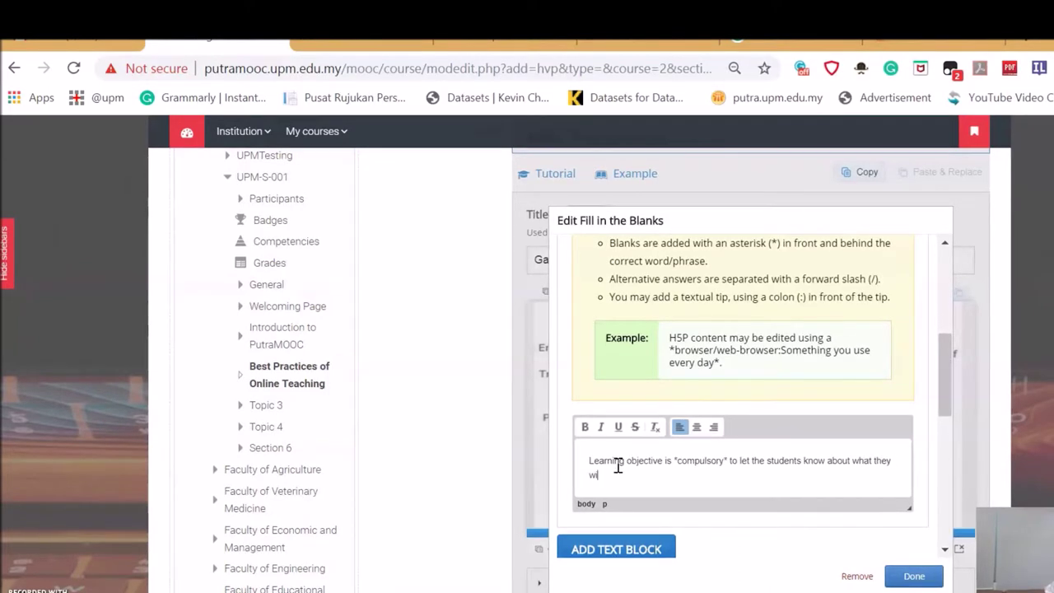
text(ill accomp)
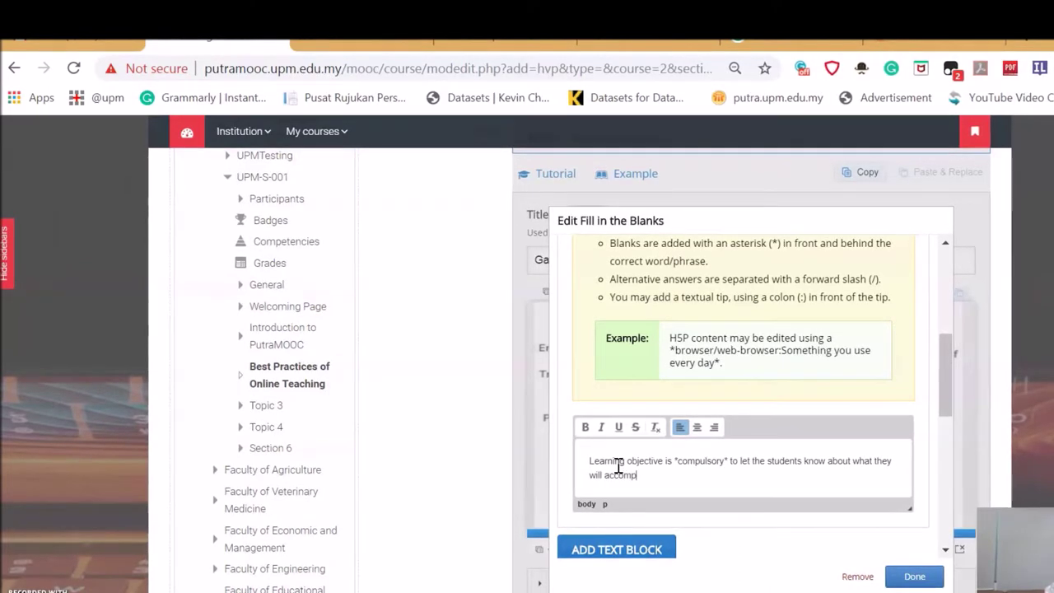
text(lish at the end of the course.)
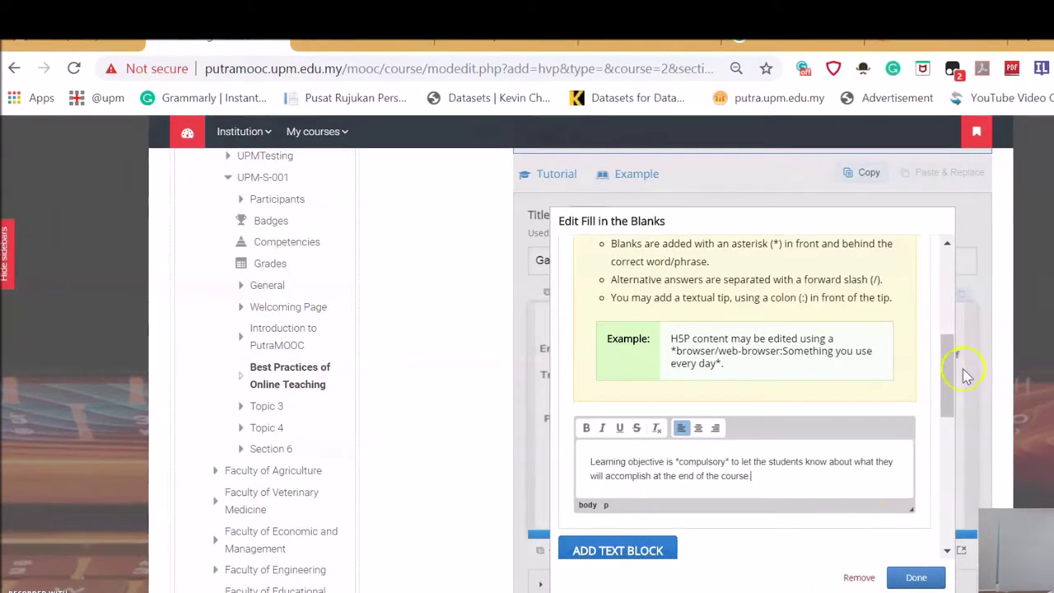
Add a second text block to the Fill in the Blanks activity, below the learning objective question.
drag(949, 377, 948, 435)
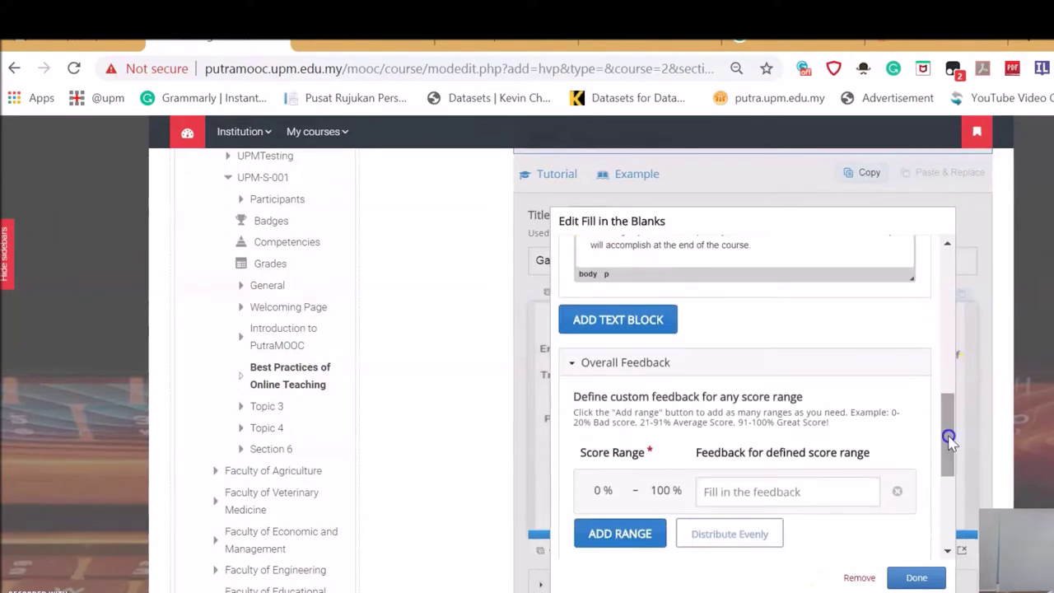
click(634, 329)
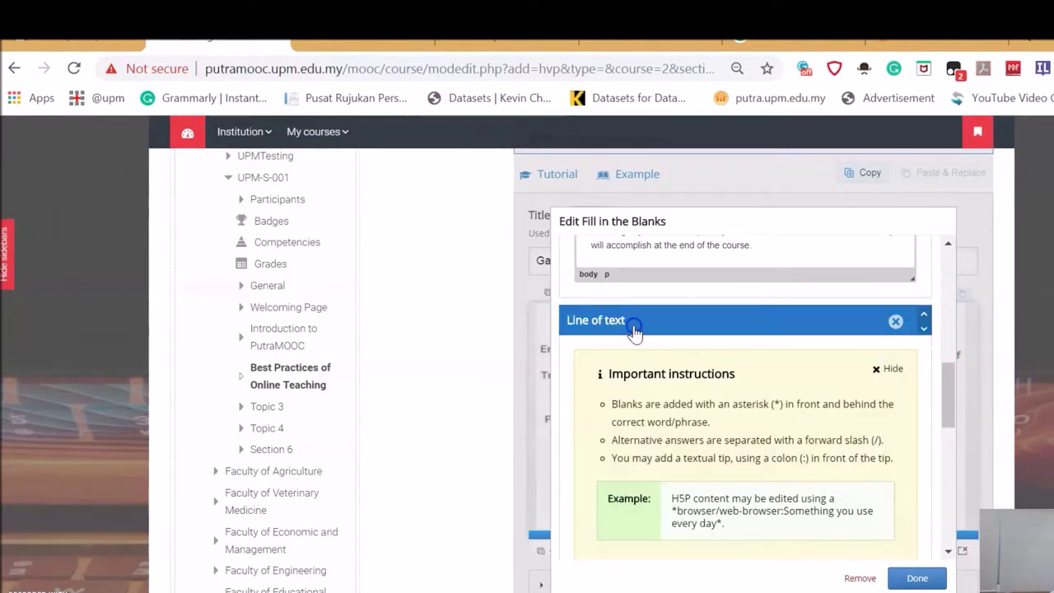
drag(955, 403, 948, 442)
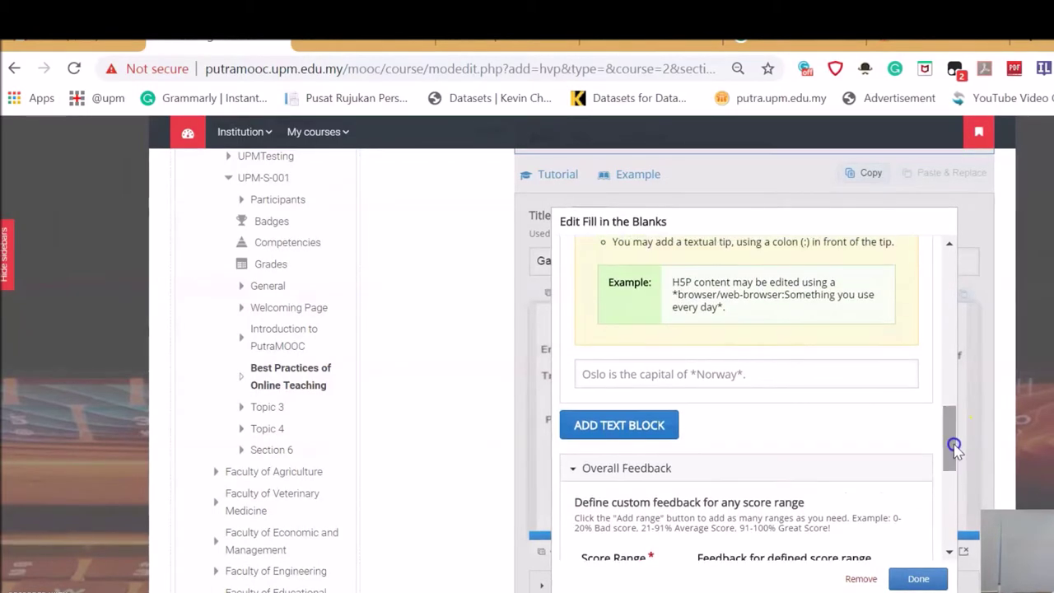
Consult the Nine Events of Instruction diagram in the ch2 online teaching presentation in PowerPoint and return to the H5P editor in Chrome.
mouse_move(492, 591)
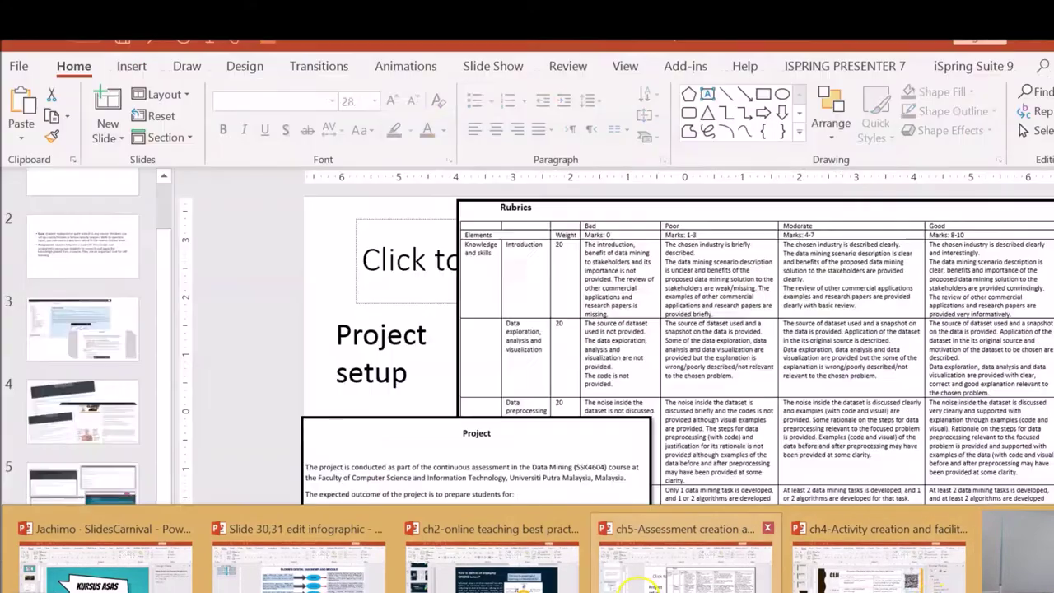
click(491, 568)
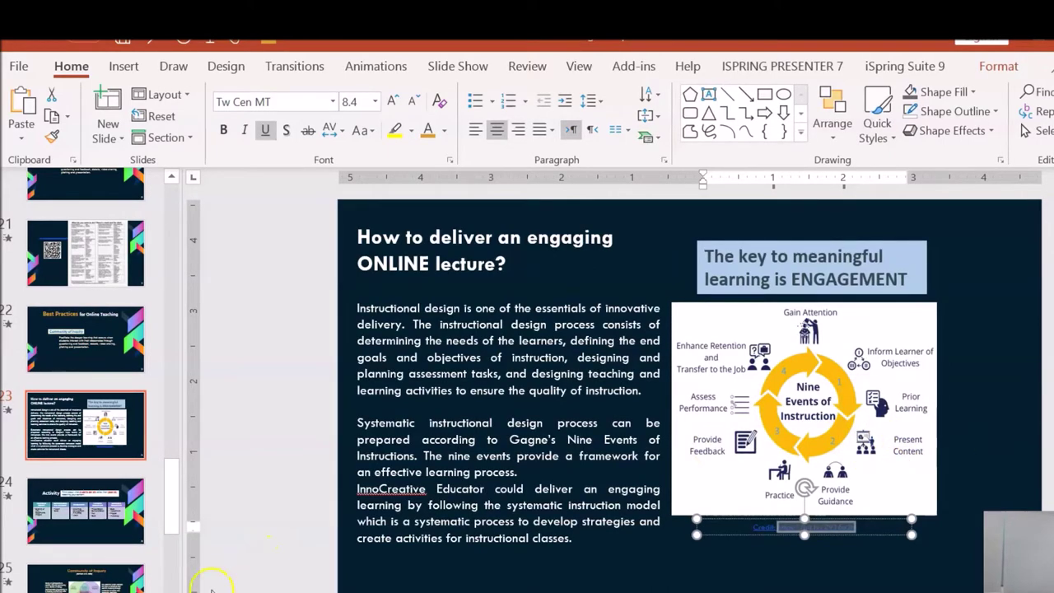
click(107, 535)
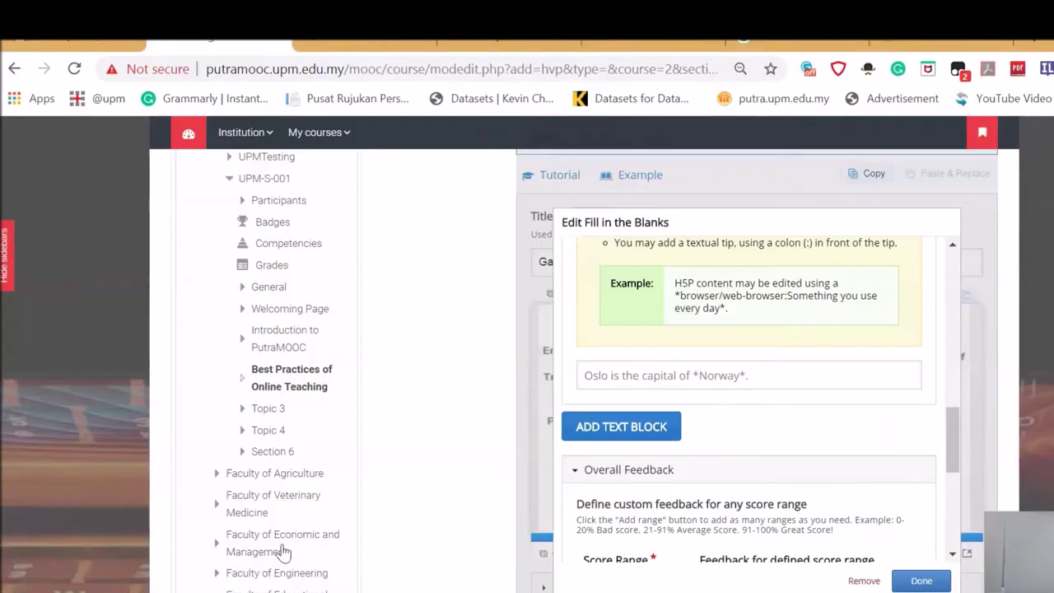
Start the second text block of the Fill in the Blanks activity with the word "Relating".
click(668, 378)
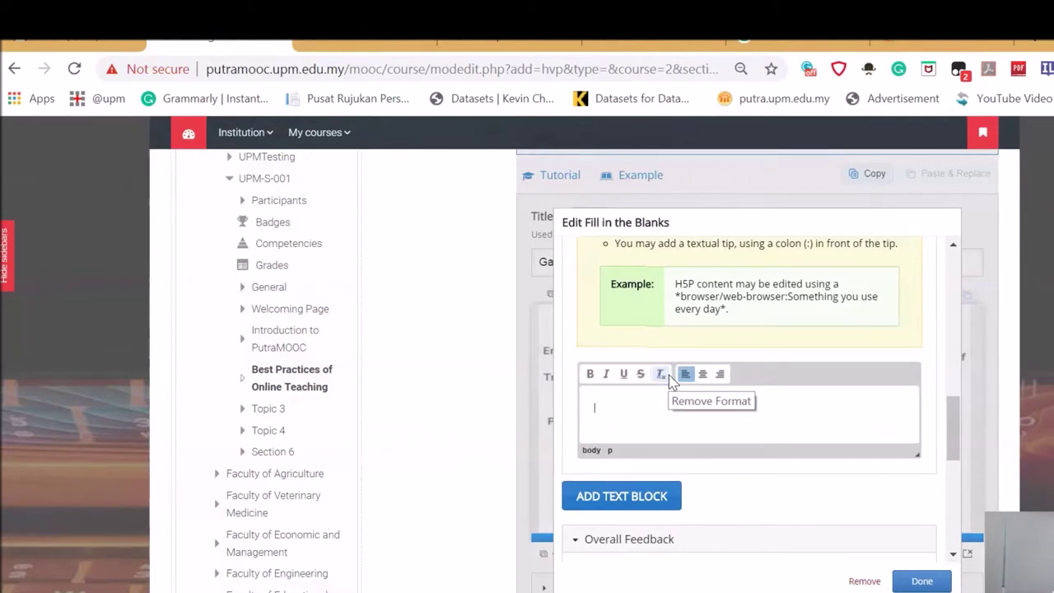
text(Relating)
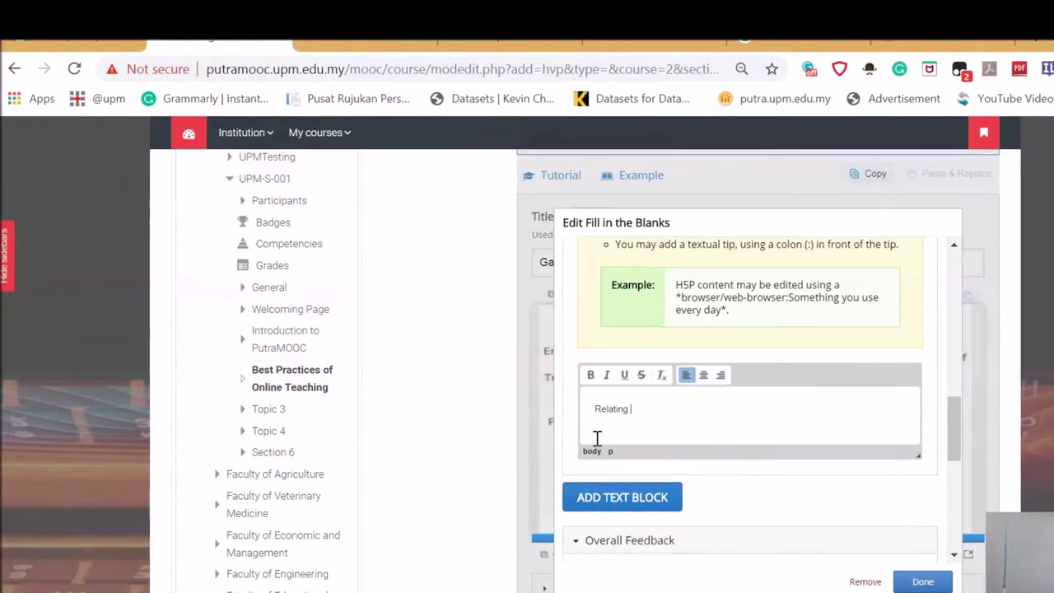
Remove the second text block and finish the Fill in the Blanks activity with only the learning objective question.
scroll(597, 438, up, 5)
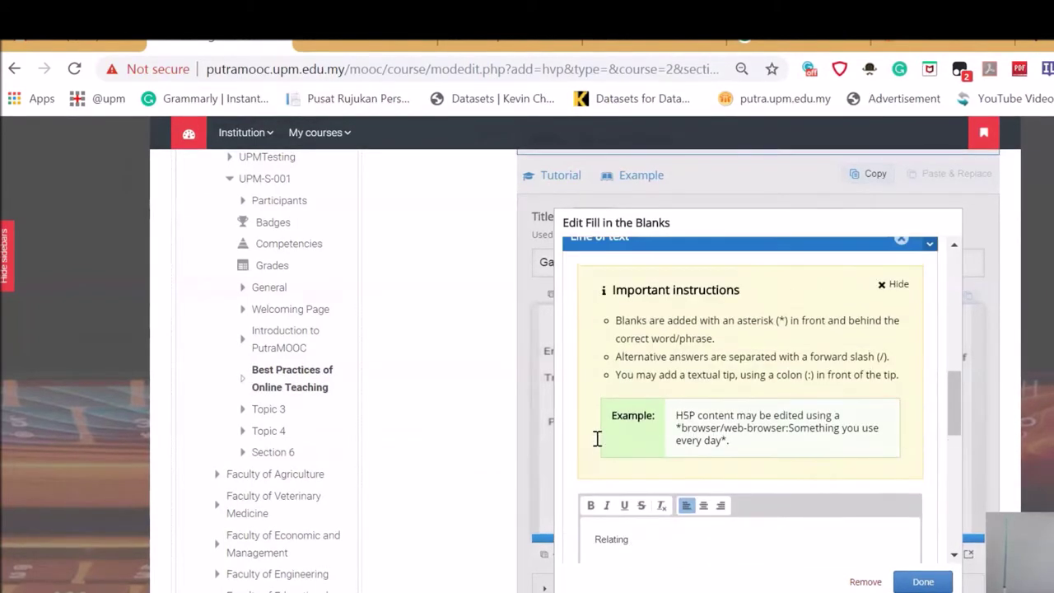
scroll(598, 443, down, 3)
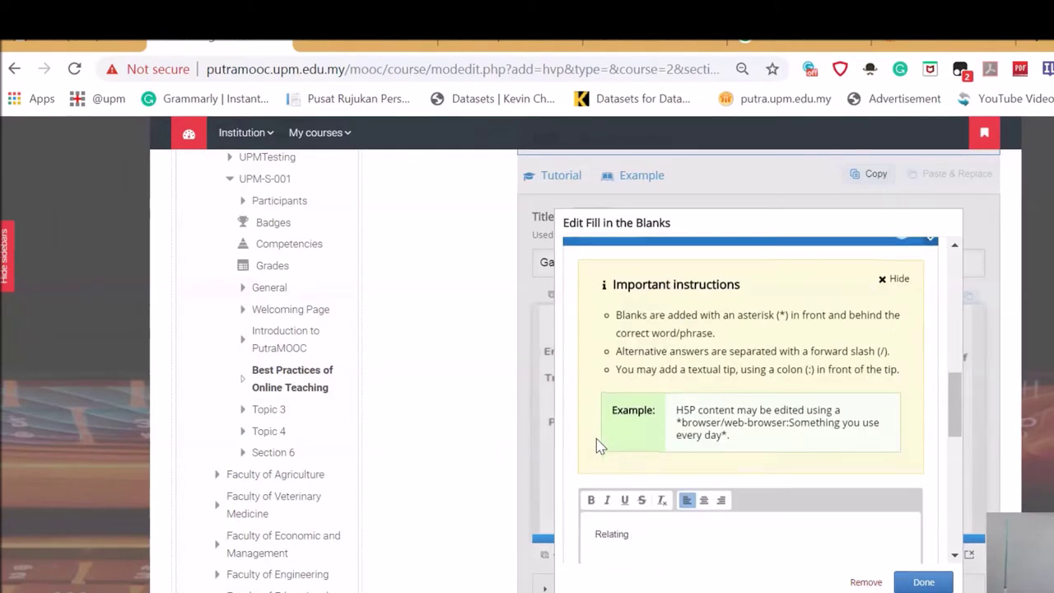
scroll(599, 442, up, 2)
click(903, 332)
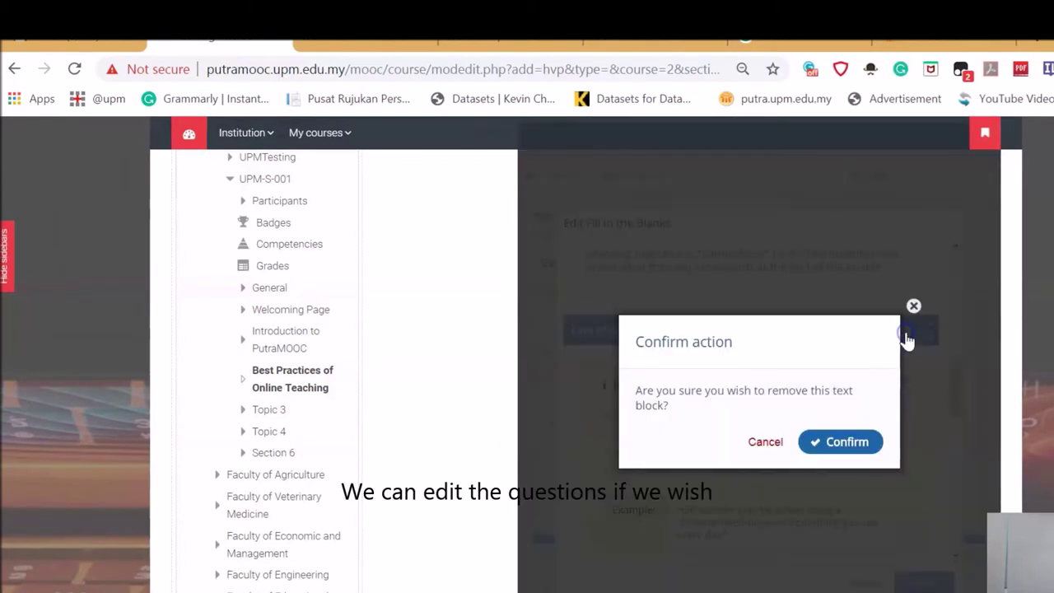
click(849, 442)
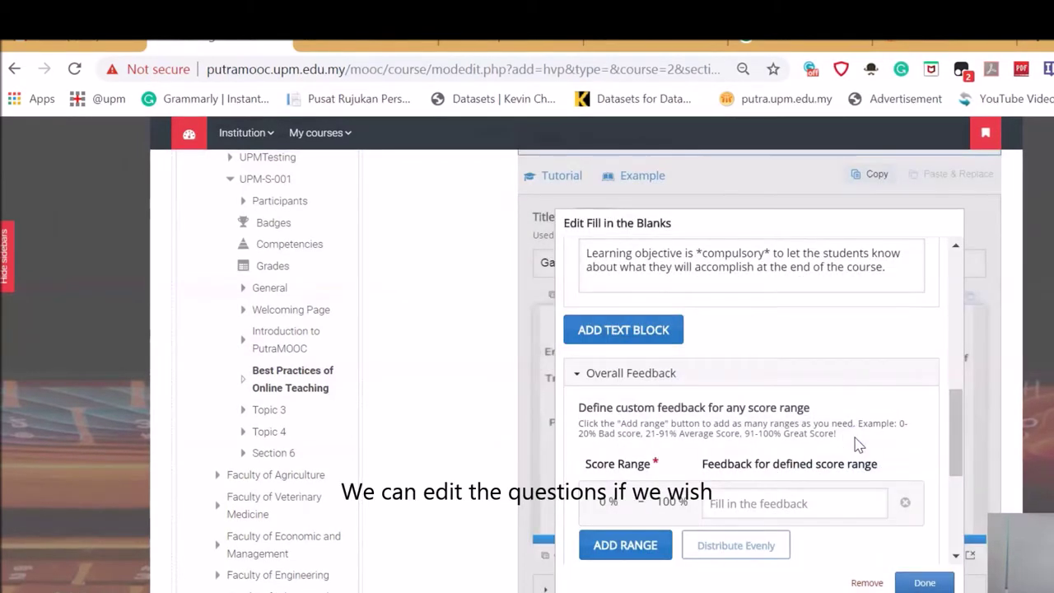
click(924, 583)
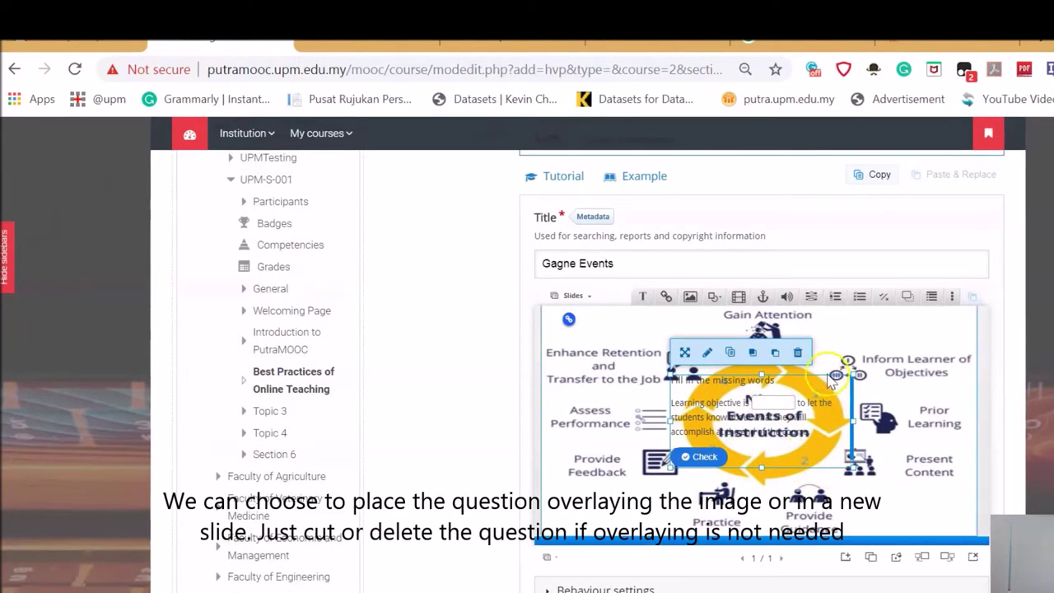
Nudge the question slightly on the Nine Events of Instruction image and add a blank second slide.
mouse_move(741, 401)
mouse_down()
mouse_move(615, 335)
mouse_move(740, 403)
mouse_up()
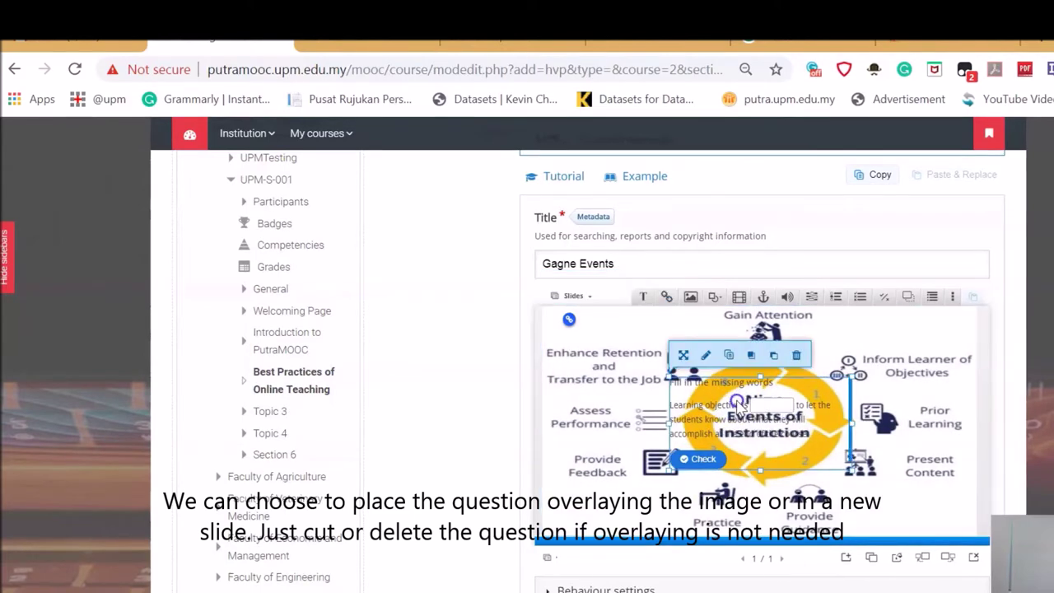
click(848, 561)
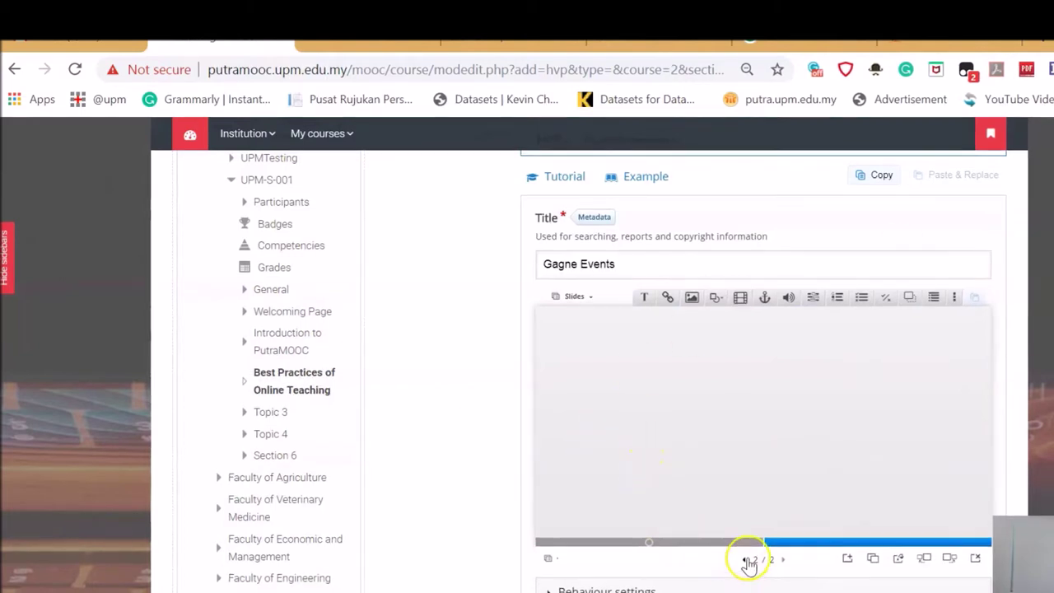
Return to the first slide and copy its Fill in the Blanks question.
click(745, 560)
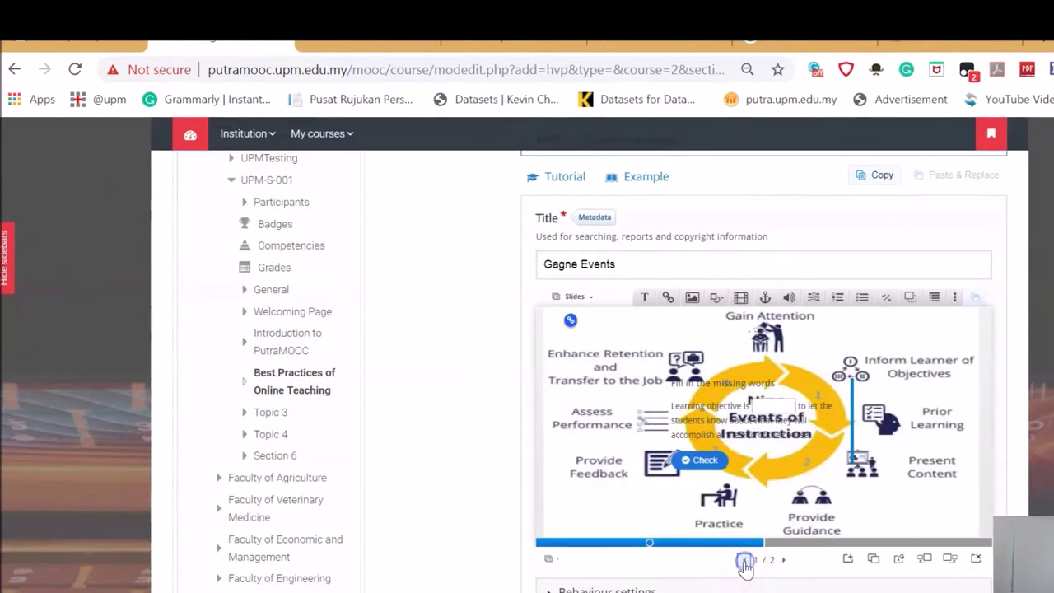
click(753, 438)
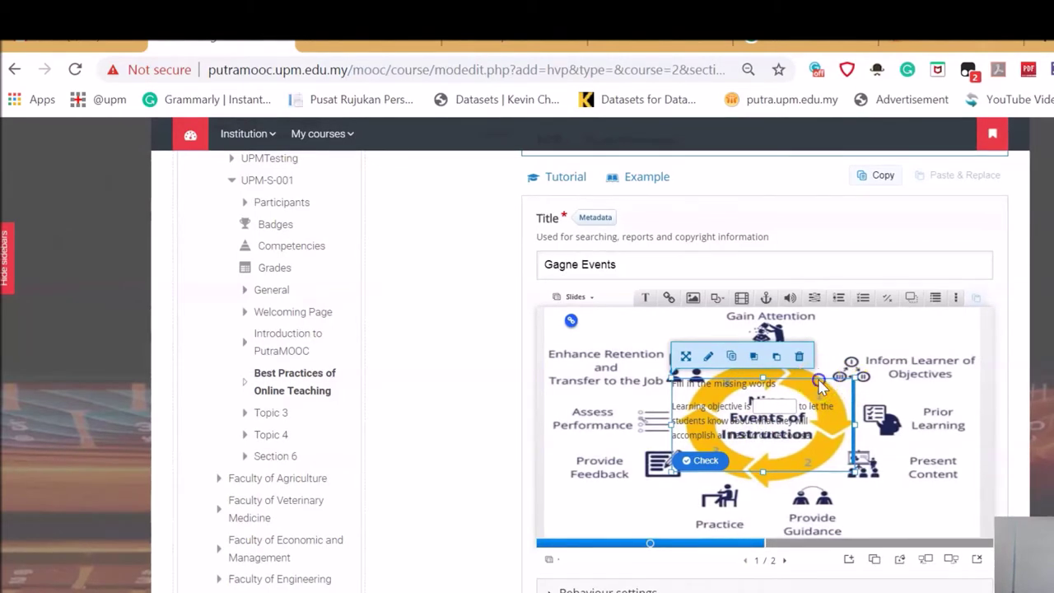
click(755, 357)
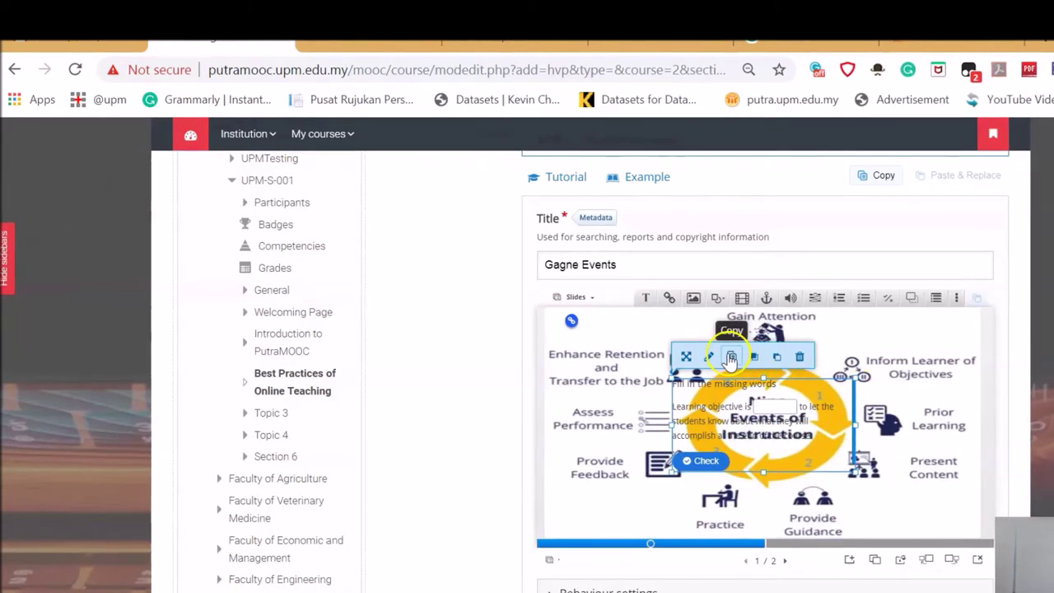
click(732, 356)
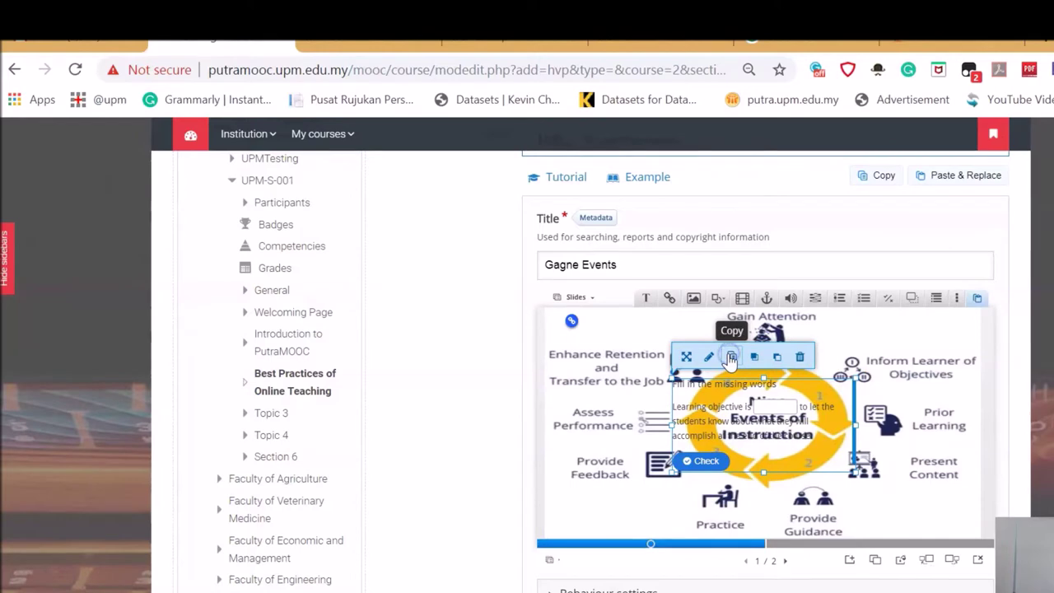
Paste the copied question onto the blank second slide and enlarge it to cover most of the slide.
click(785, 561)
right_click(705, 412)
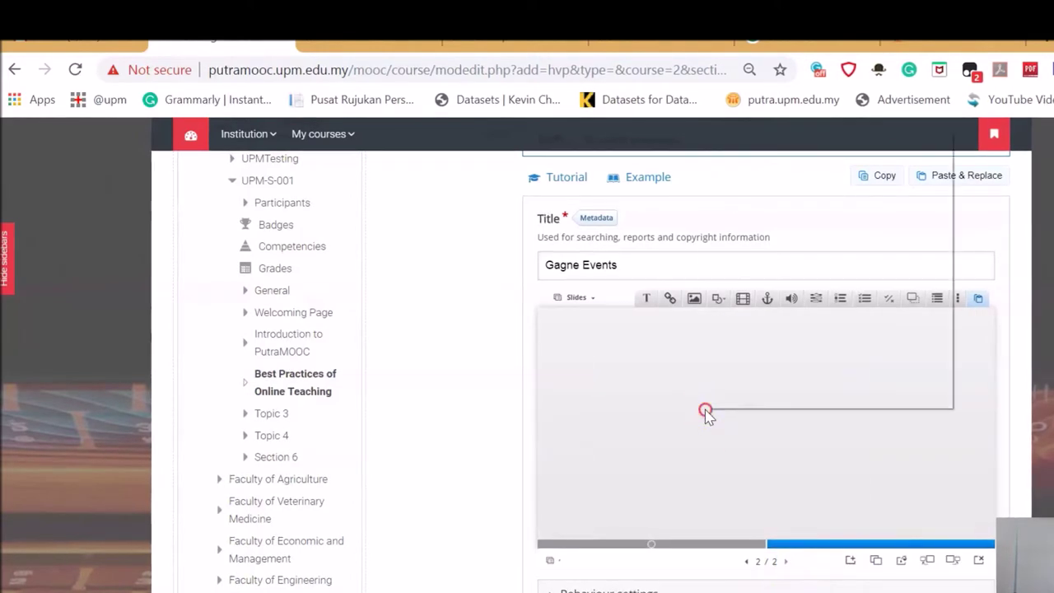
click(653, 397)
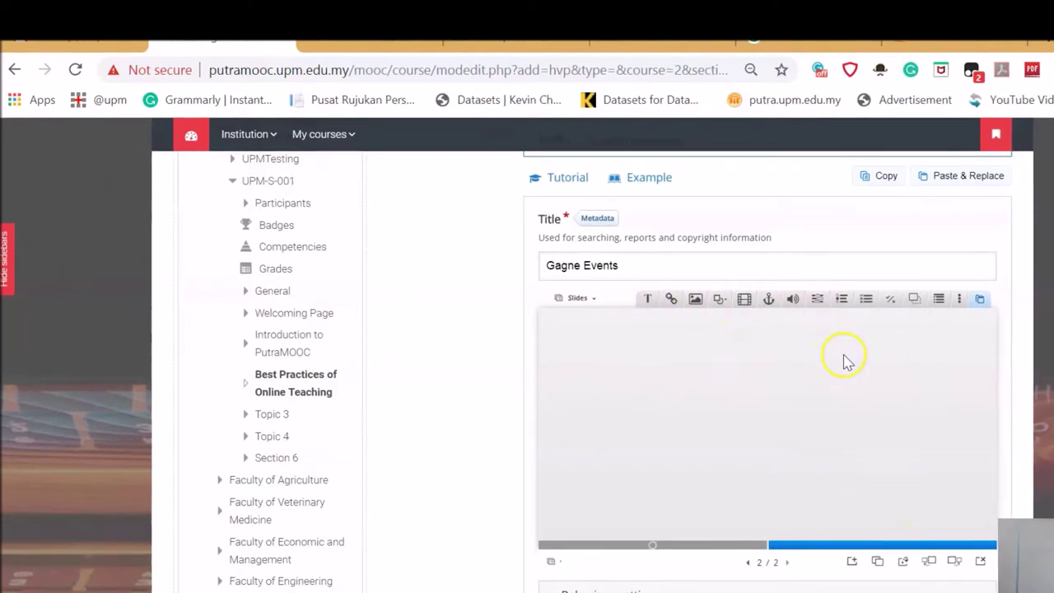
click(981, 301)
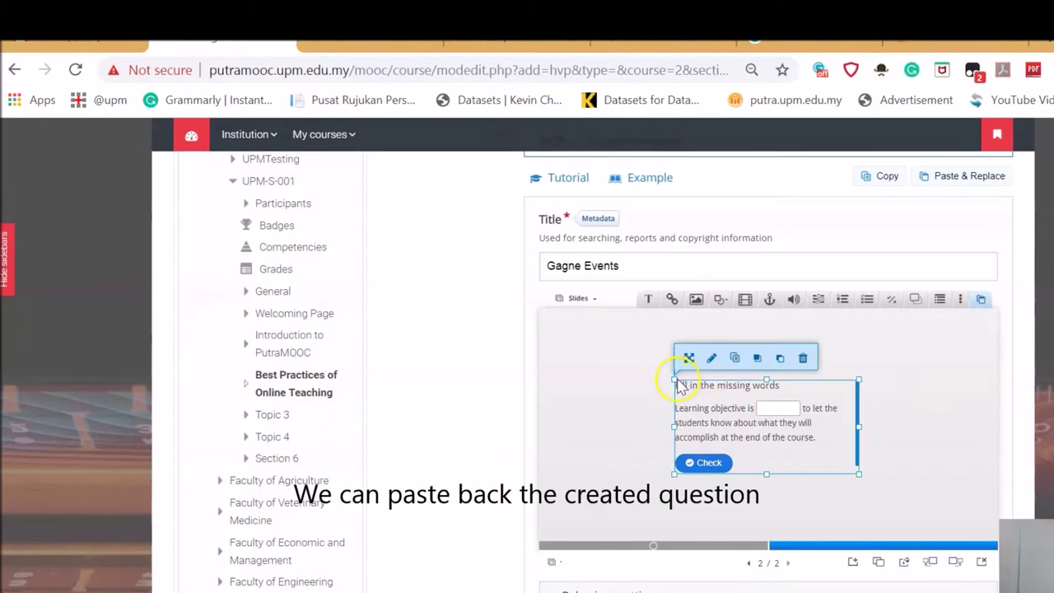
drag(672, 377, 589, 337)
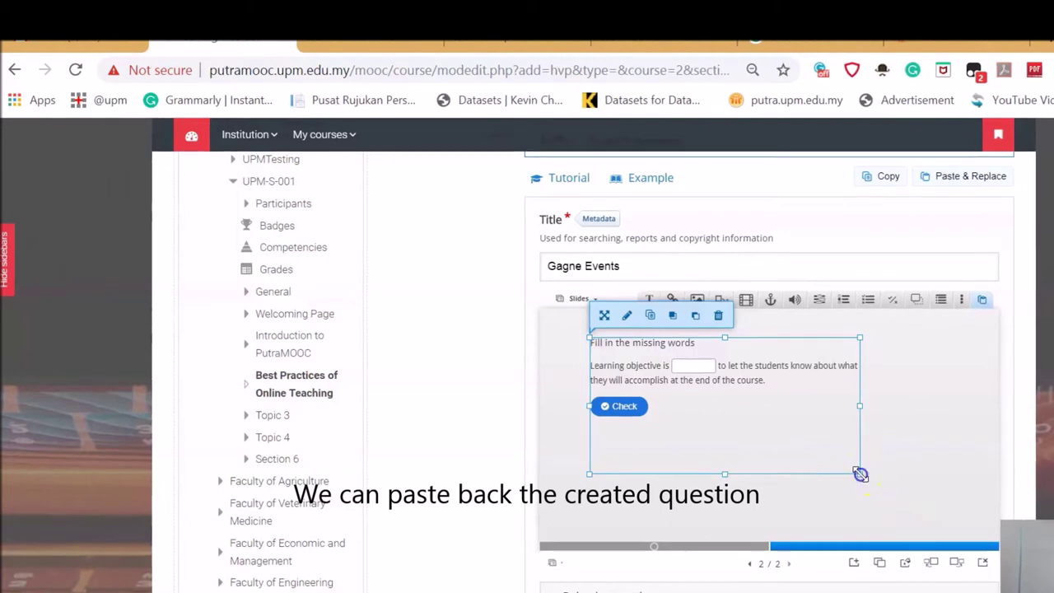
drag(857, 472, 960, 516)
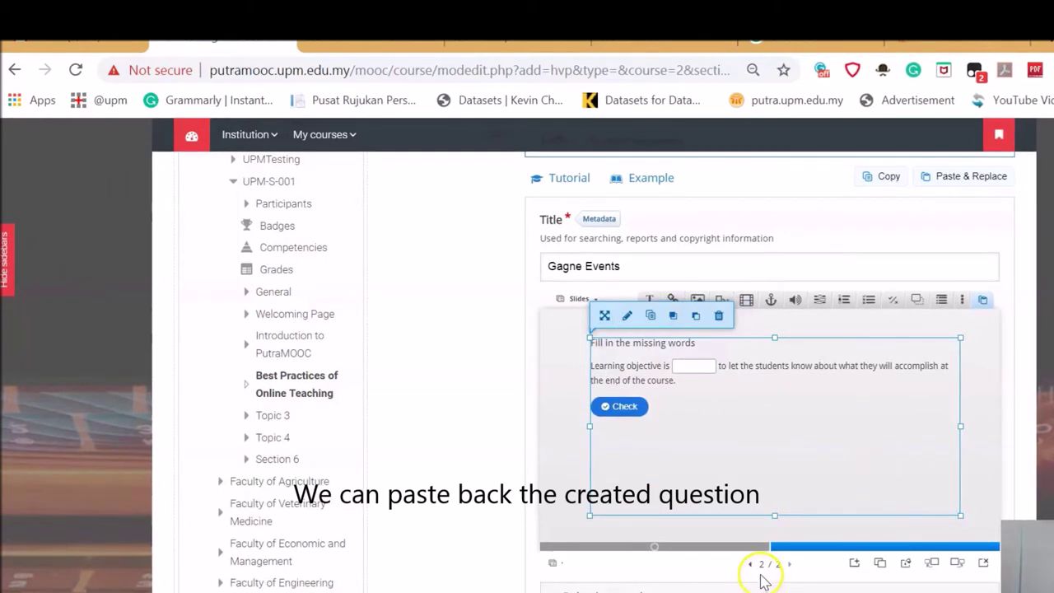
Add a blank third slide and look over the shapes and other elements available for it.
click(856, 564)
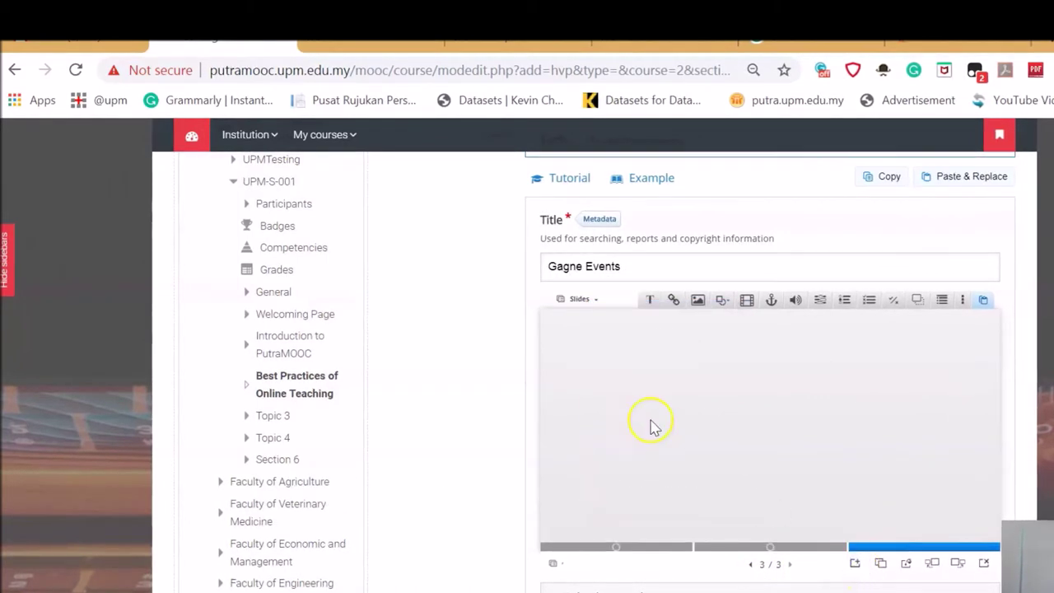
click(723, 303)
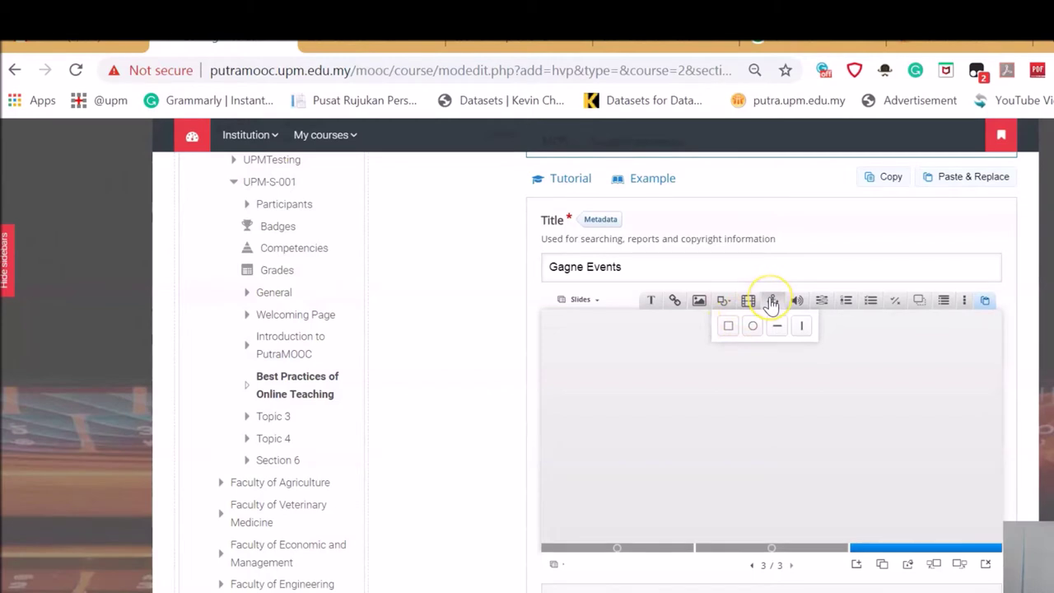
click(898, 382)
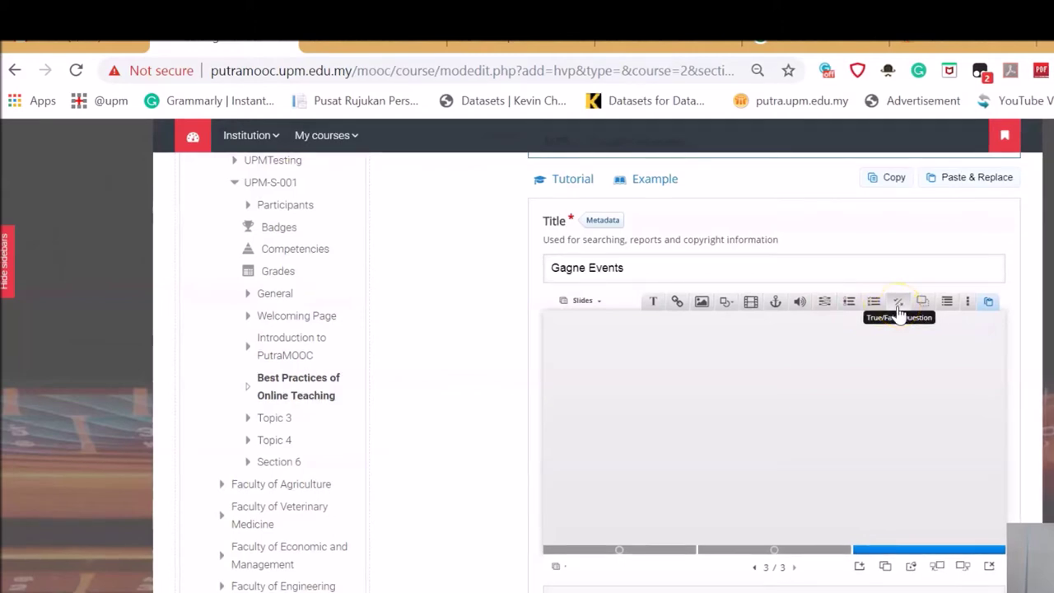
Save the Gagne Events activity and display it.
scroll(800, 466, down, 5)
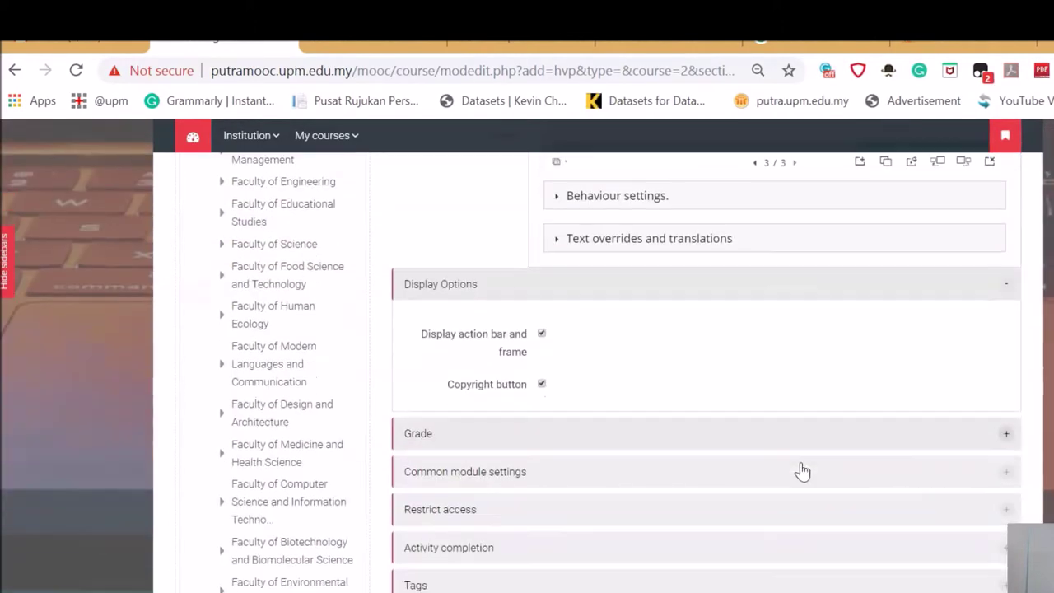
scroll(802, 471, down, 10)
click(621, 235)
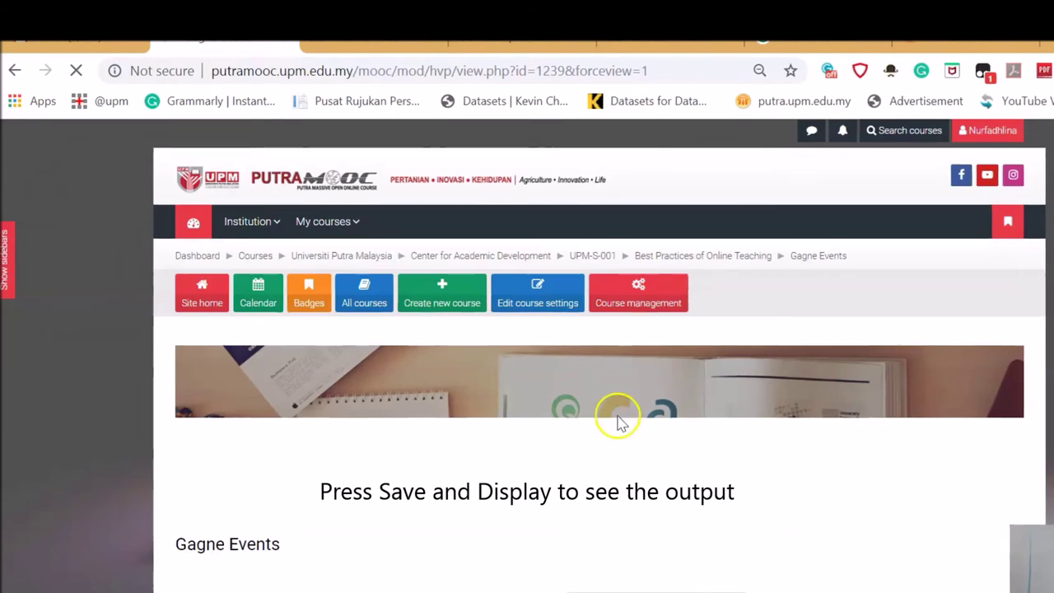
Page through the saved Gagne Events presentation to its summary slide, and examine the score list and the download and embed options.
scroll(618, 419, down, 5)
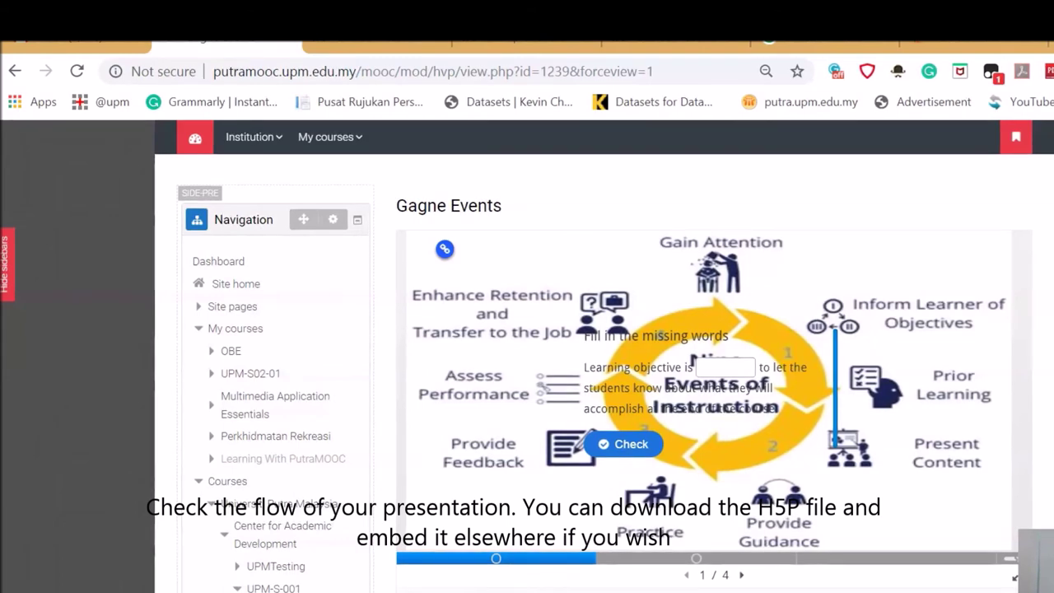
click(743, 577)
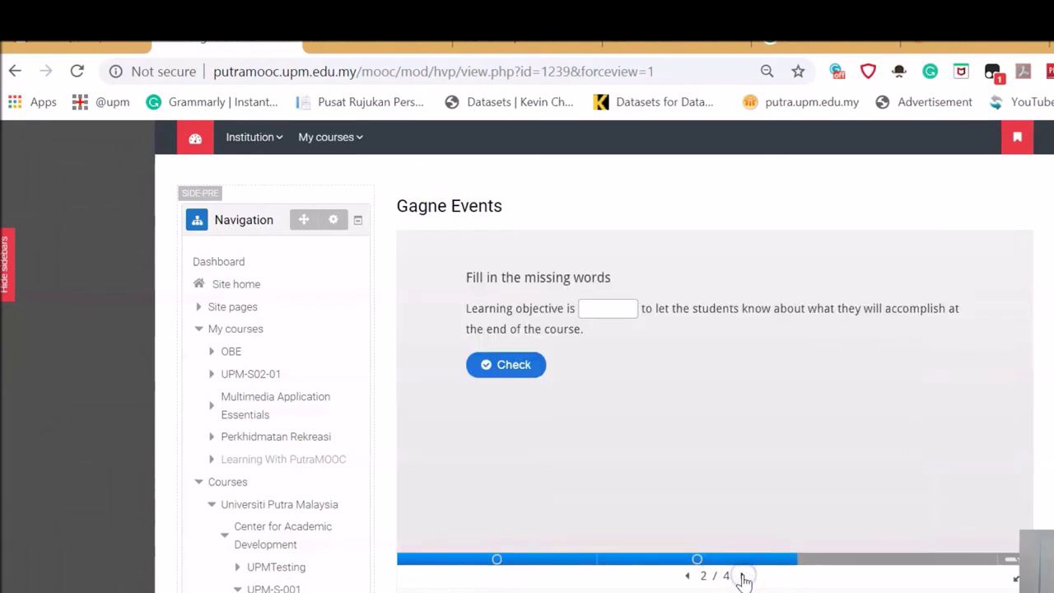
click(743, 576)
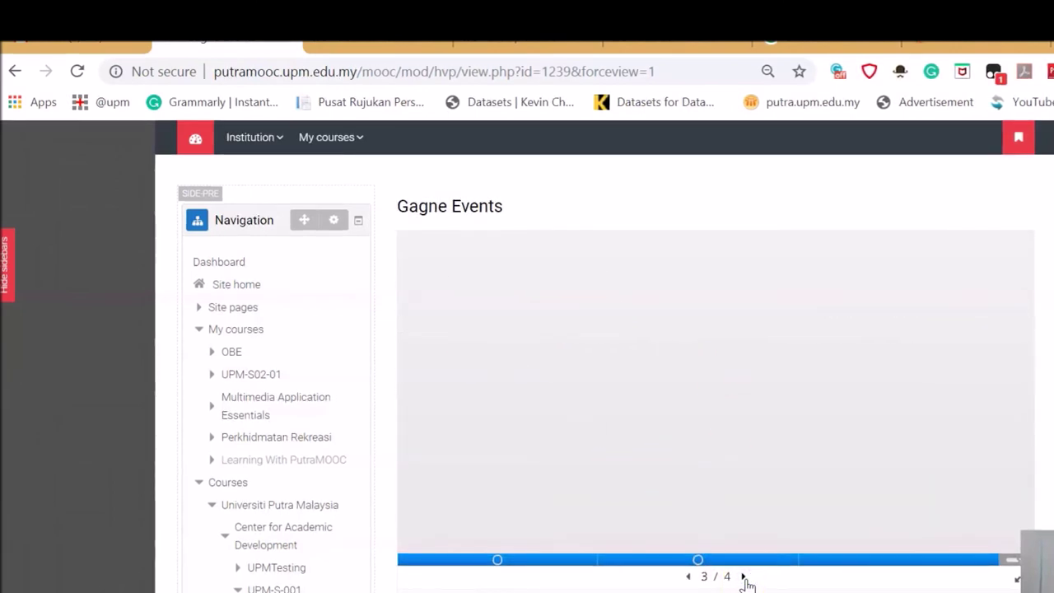
click(744, 577)
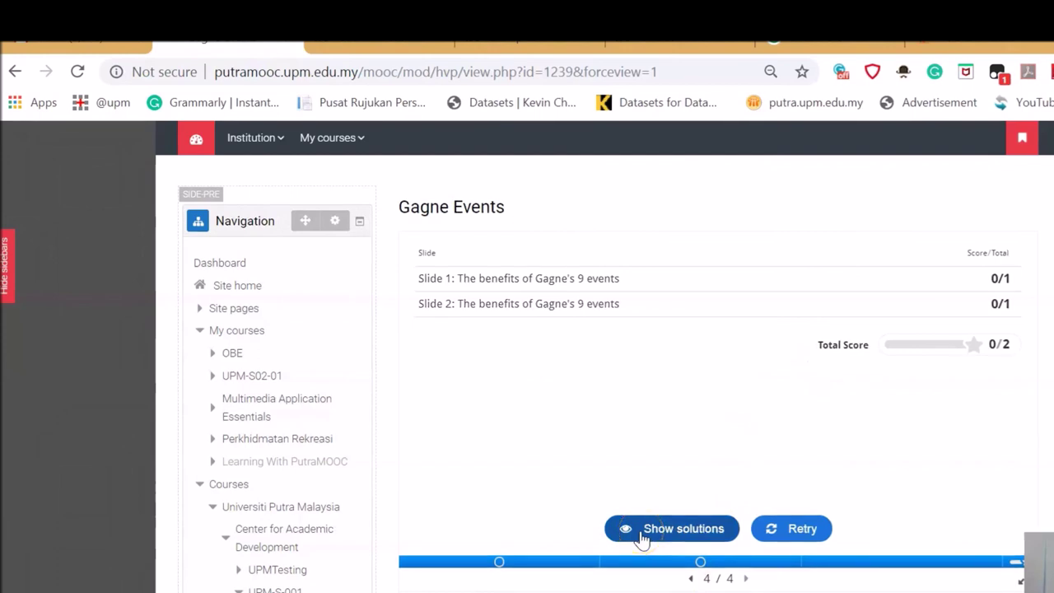
scroll(809, 465, down, 4)
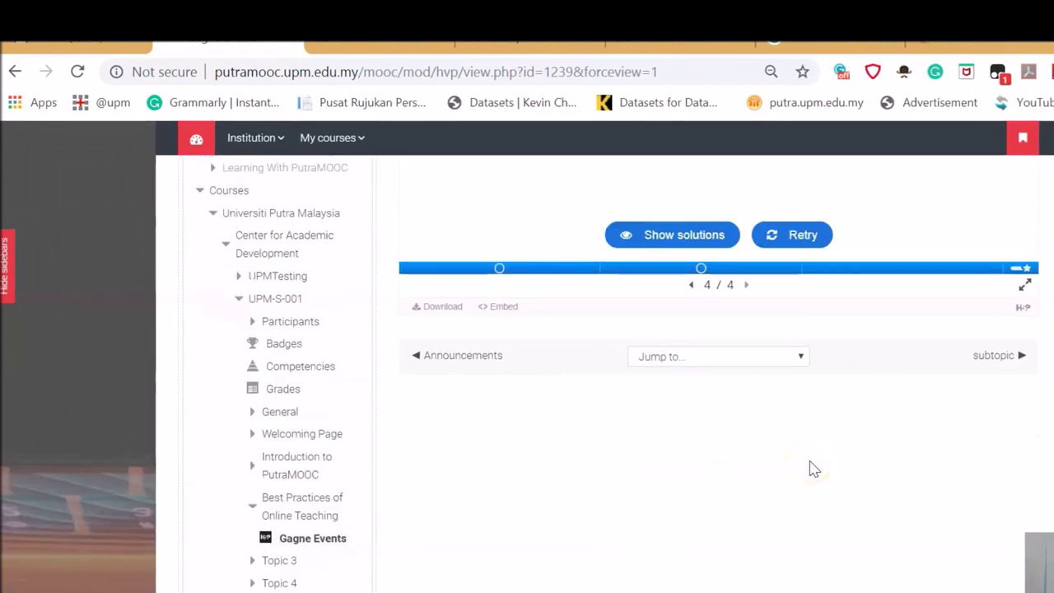
scroll(811, 466, up, 1)
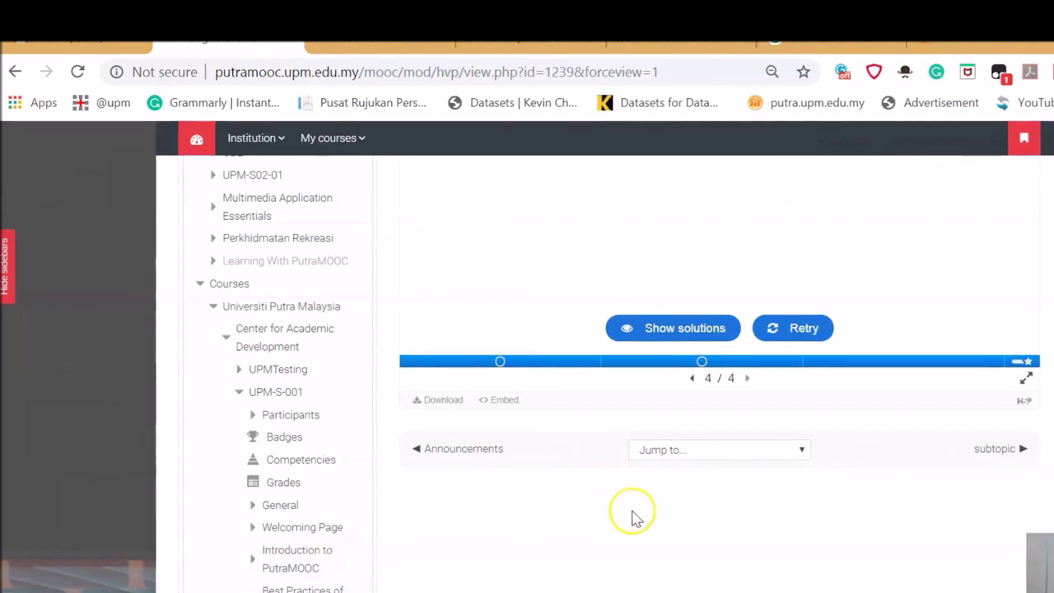
scroll(633, 515, up, 1)
scroll(633, 515, up, 2)
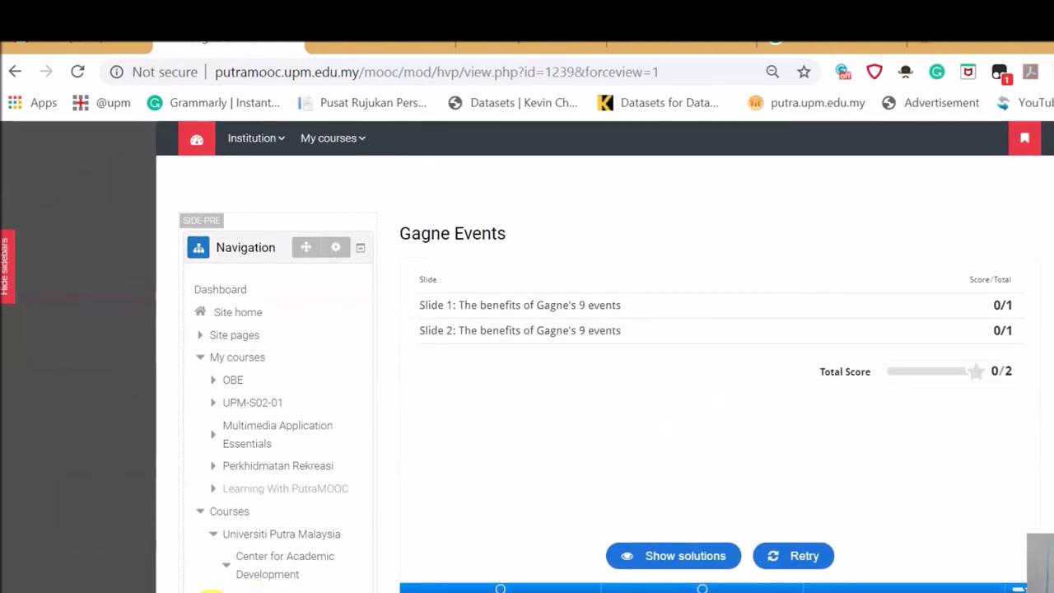